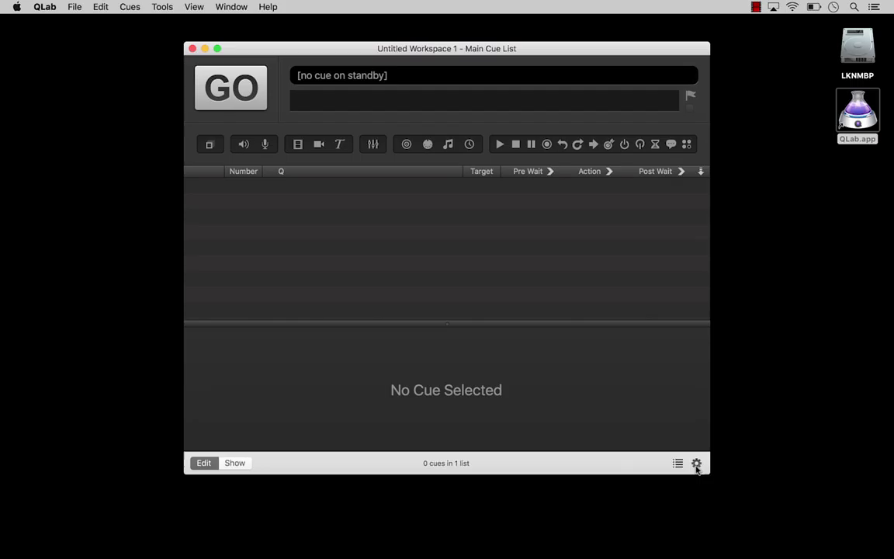
- Show the workspace's Video surface settings and select Surface 1, then Surface 2
click(695, 465)
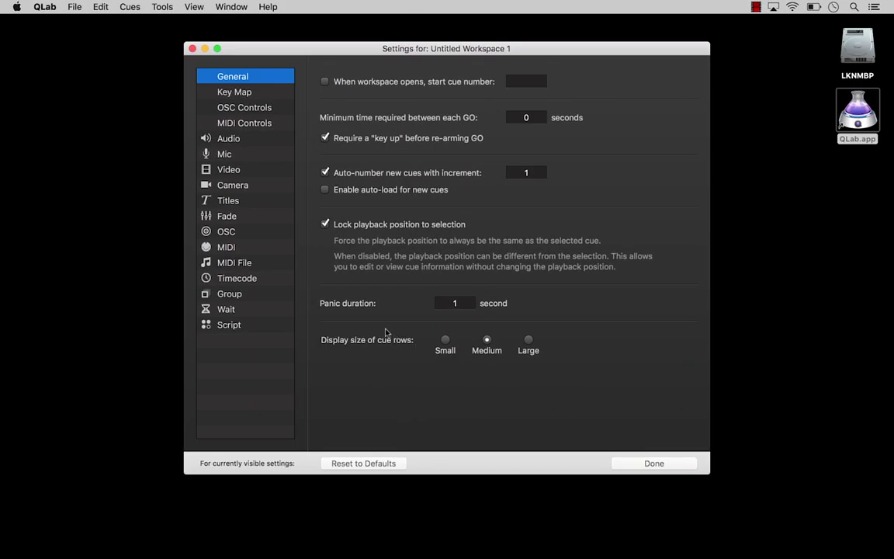
click(269, 171)
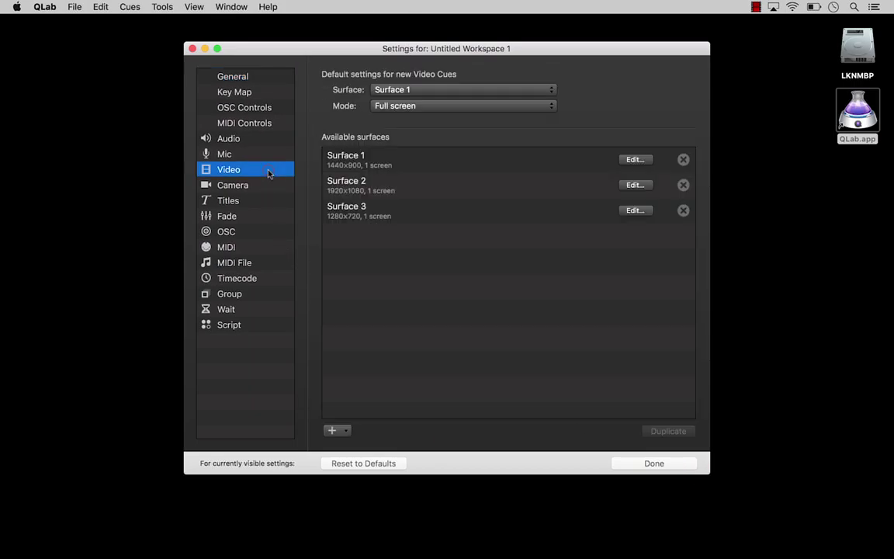
click(447, 166)
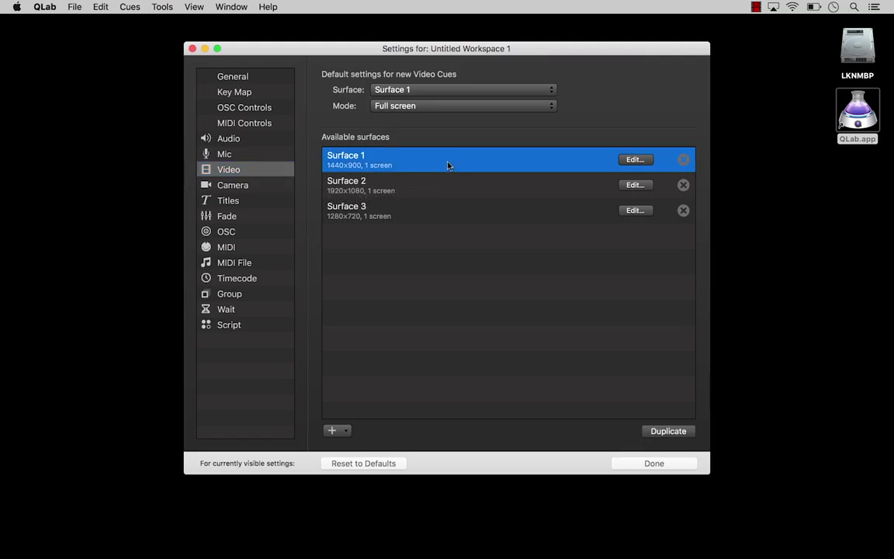
click(452, 198)
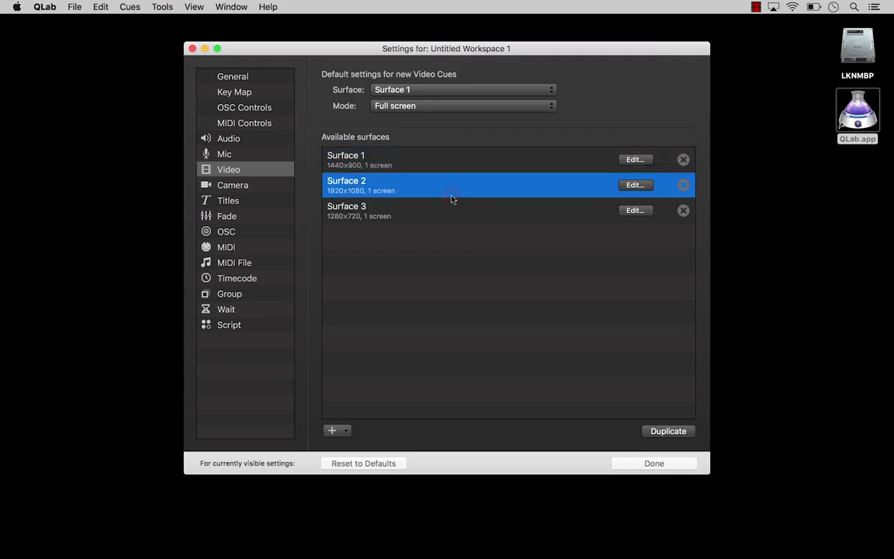
- Preview Surface 2 and Surface 3 in their editors, closing each afterward
click(632, 185)
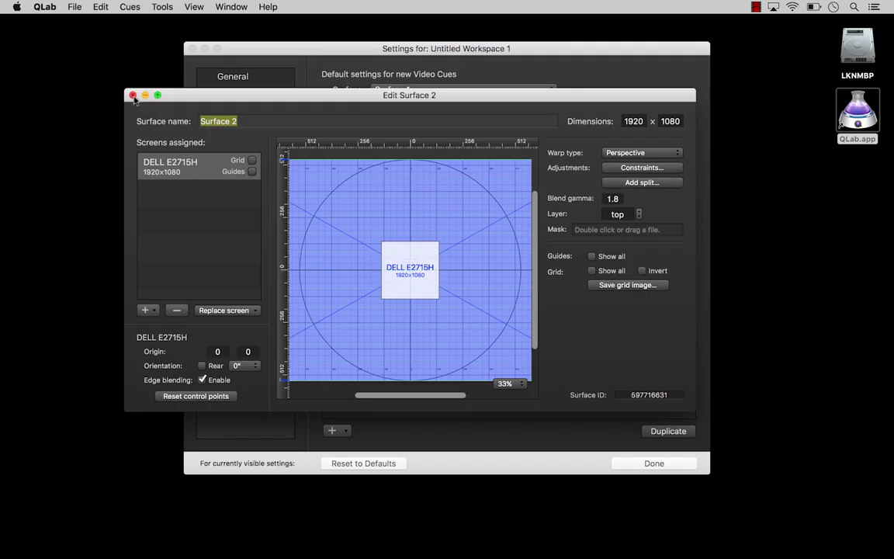
click(132, 95)
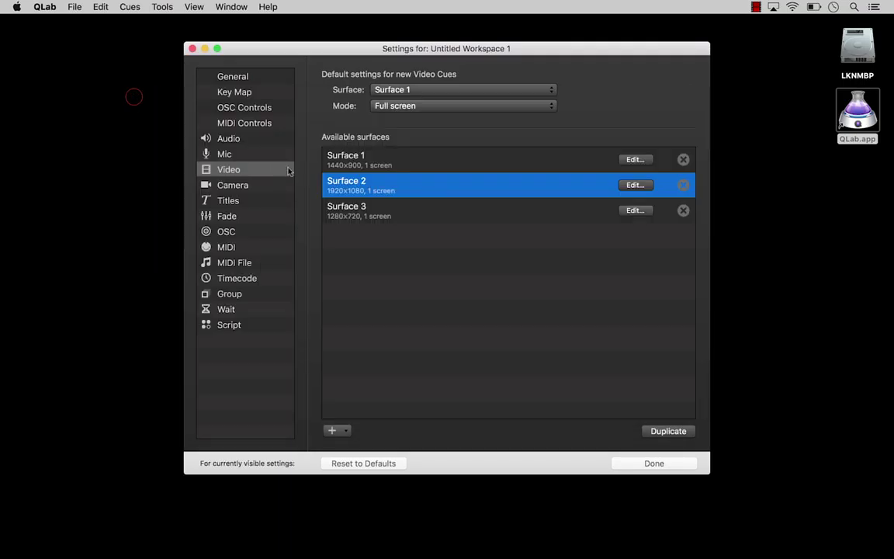
click(631, 211)
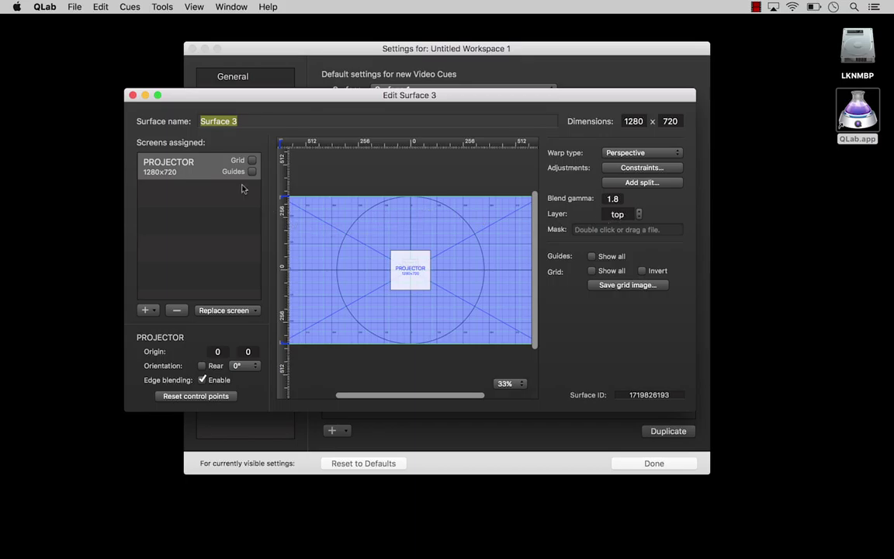
click(132, 96)
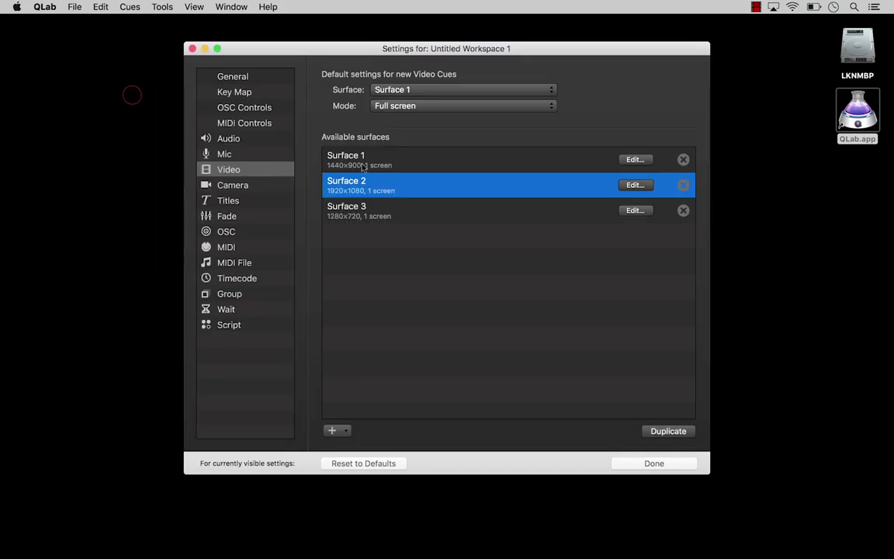
- Step through Surfaces 1–3 in the list and open Surface 1 for editing
click(490, 170)
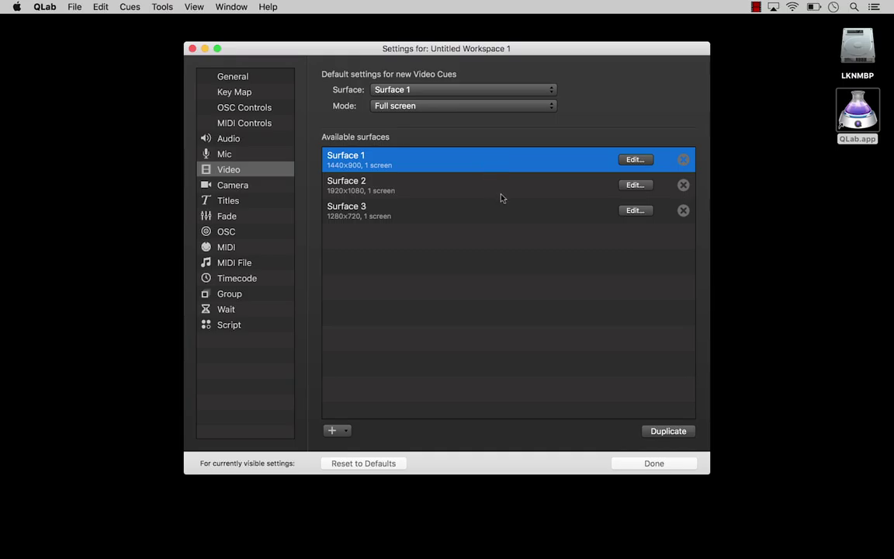
click(502, 194)
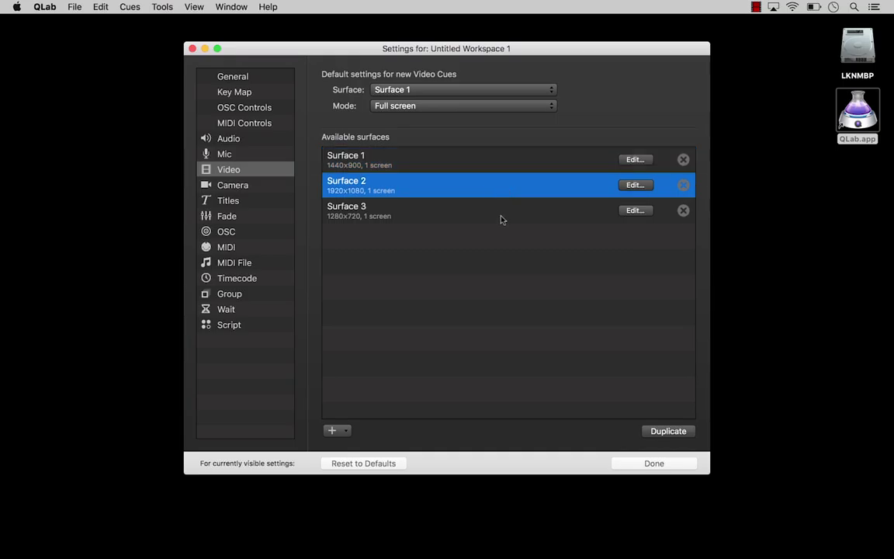
click(500, 220)
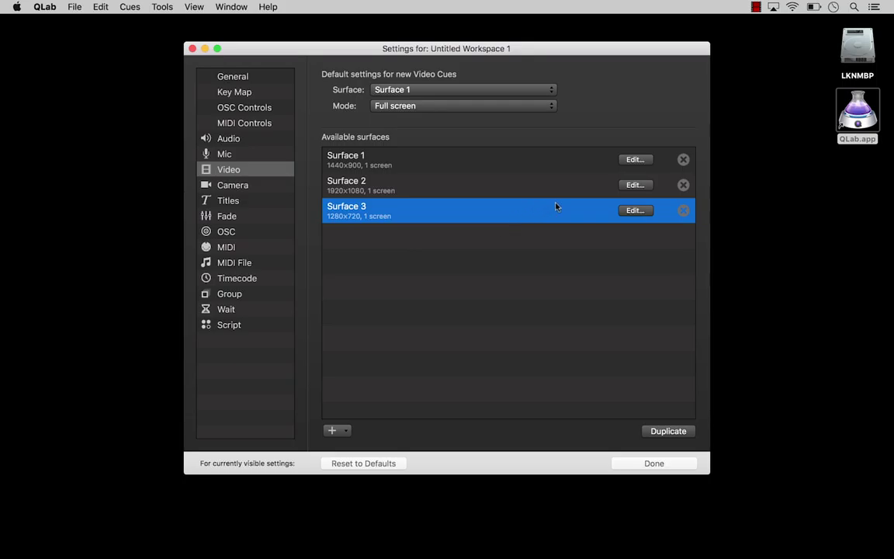
click(633, 160)
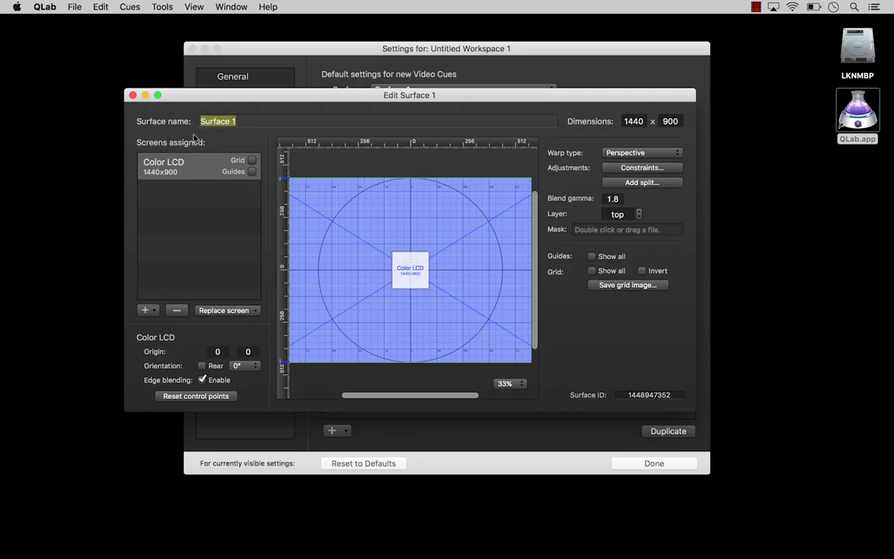
- Maximize the editor, rename Surface 1 to 'Mac Book Pro Screen', and tab through width and height
click(158, 95)
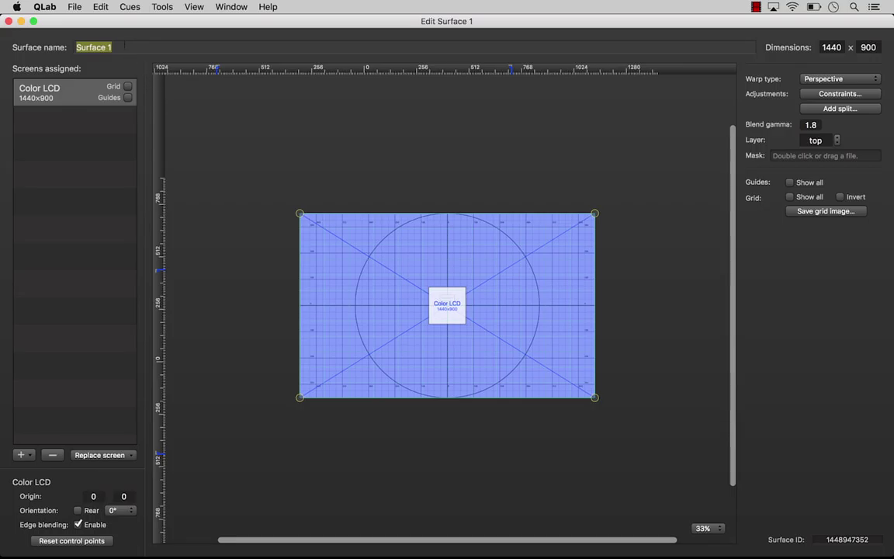
drag(125, 46, 48, 47)
text(Ma)
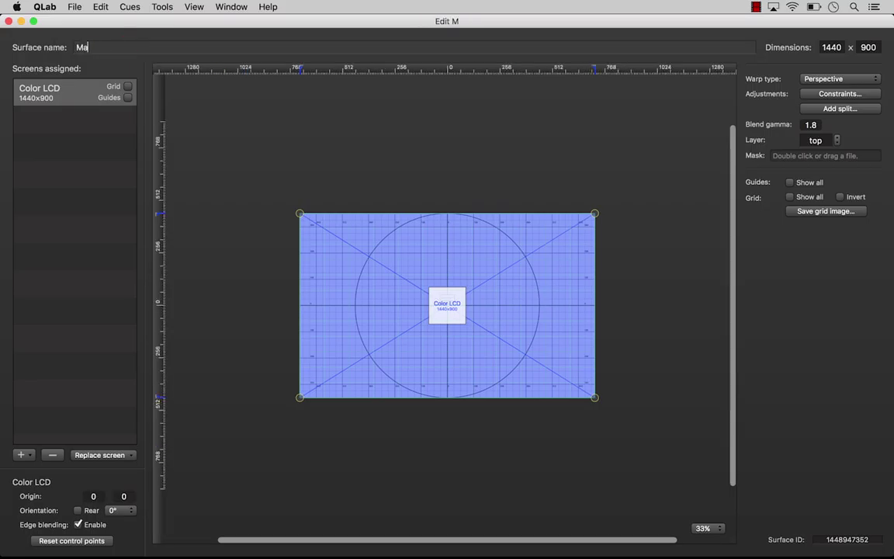
text(c Book Pro)
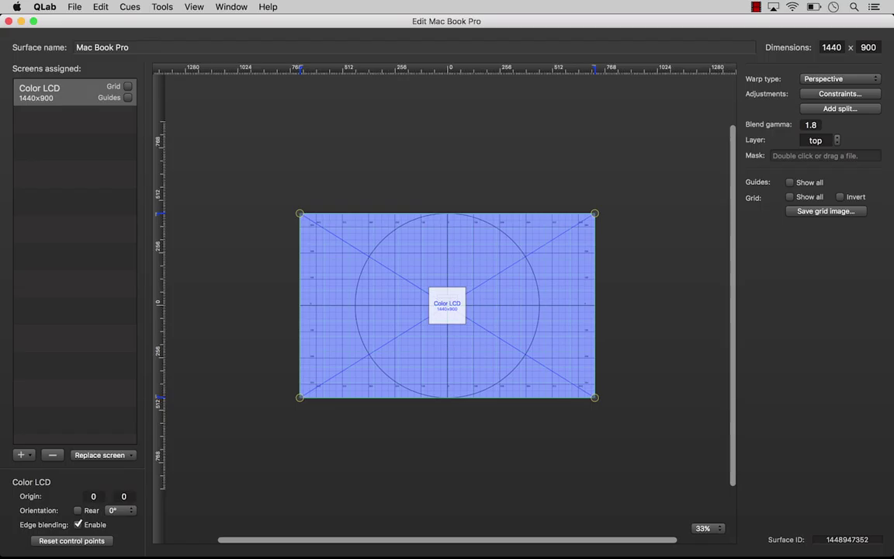
text( Screen)
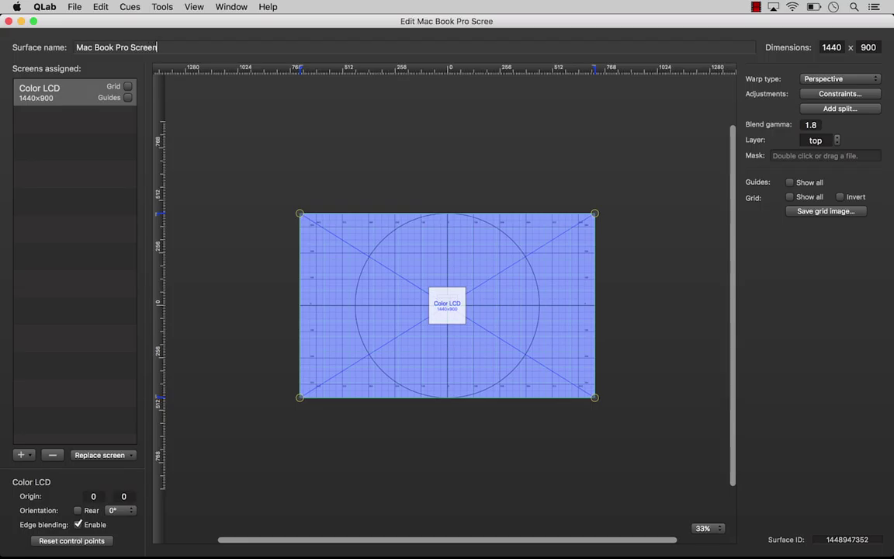
key(Return)
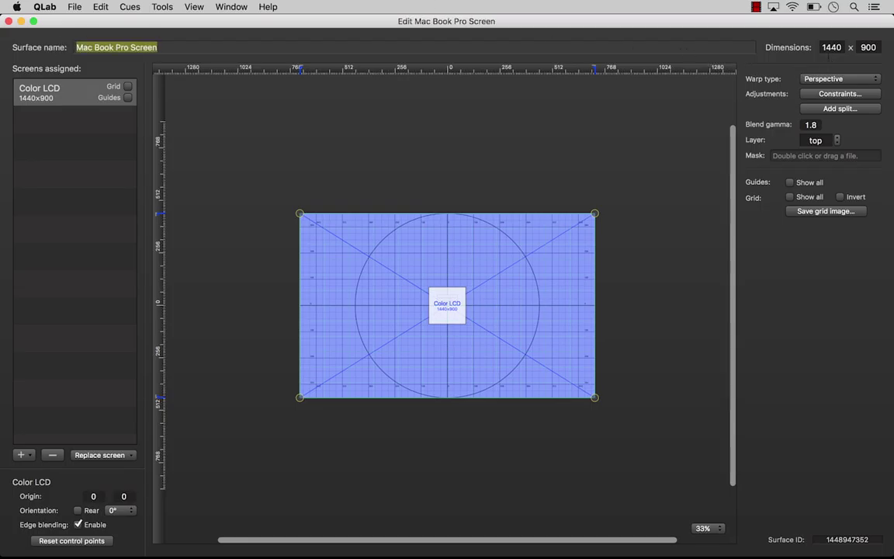
key(Tab)
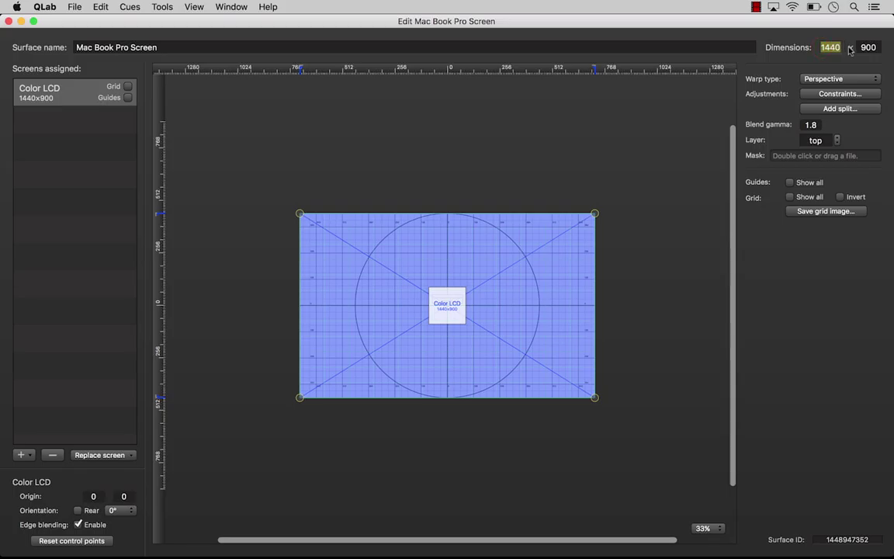
key(Tab)
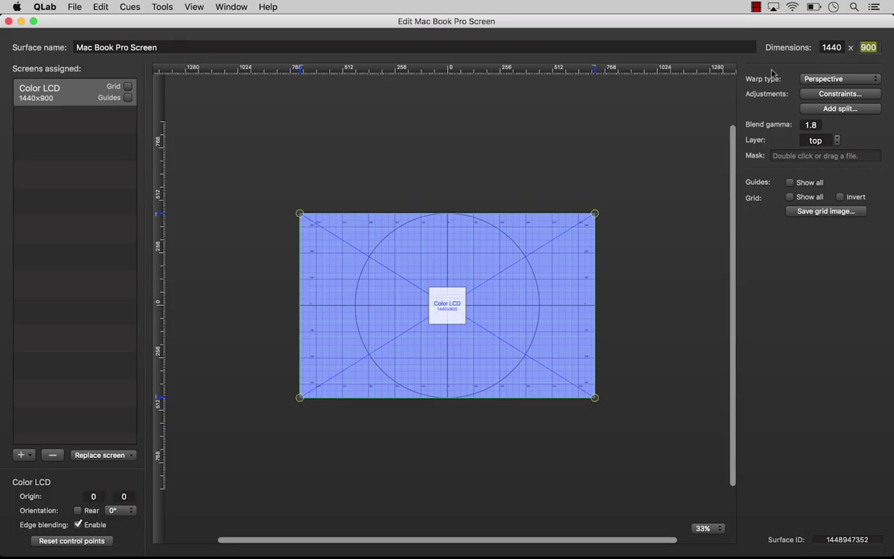
click(85, 97)
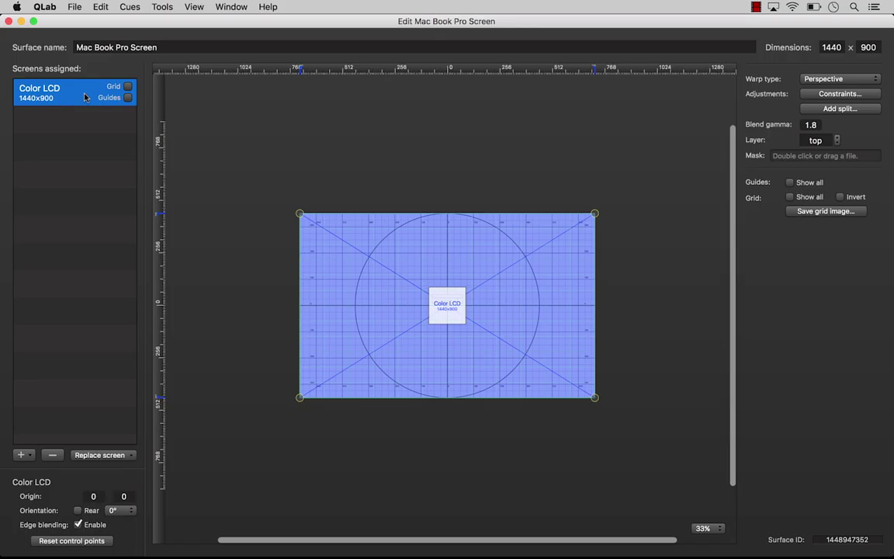
click(127, 86)
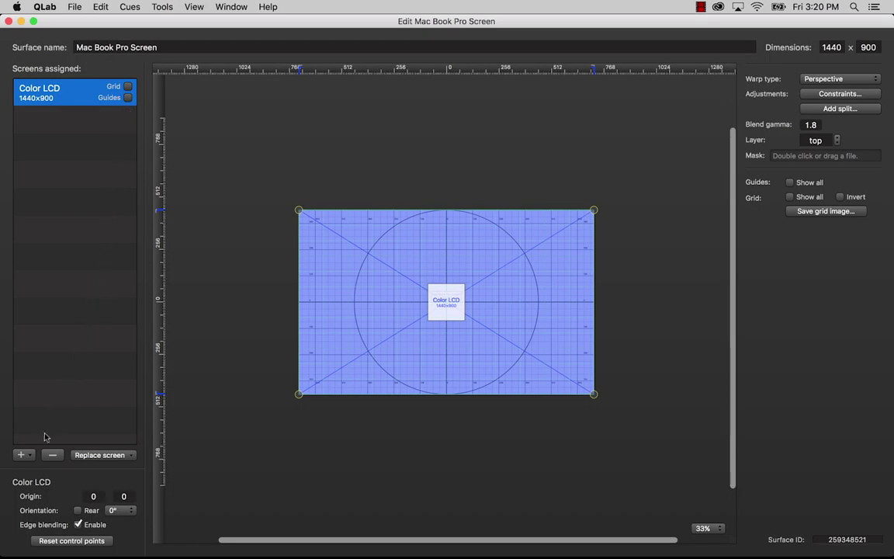
click(21, 454)
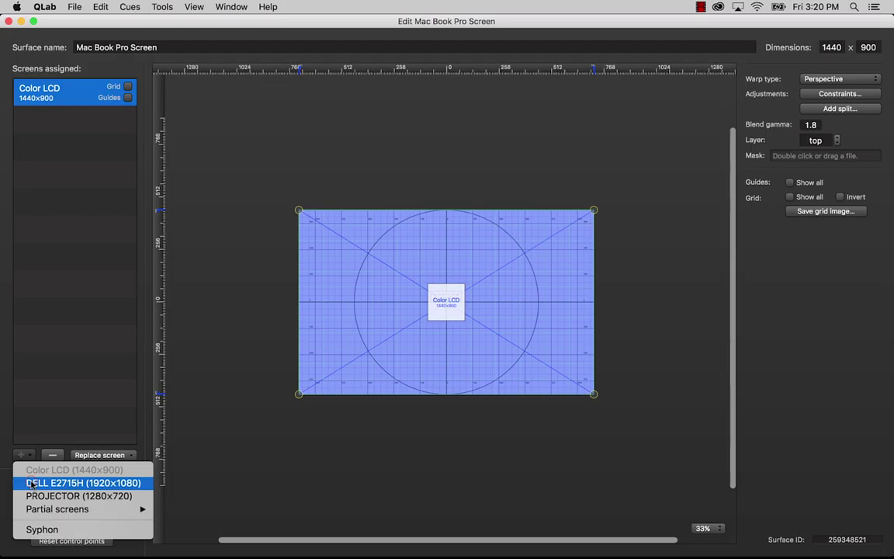
click(32, 483)
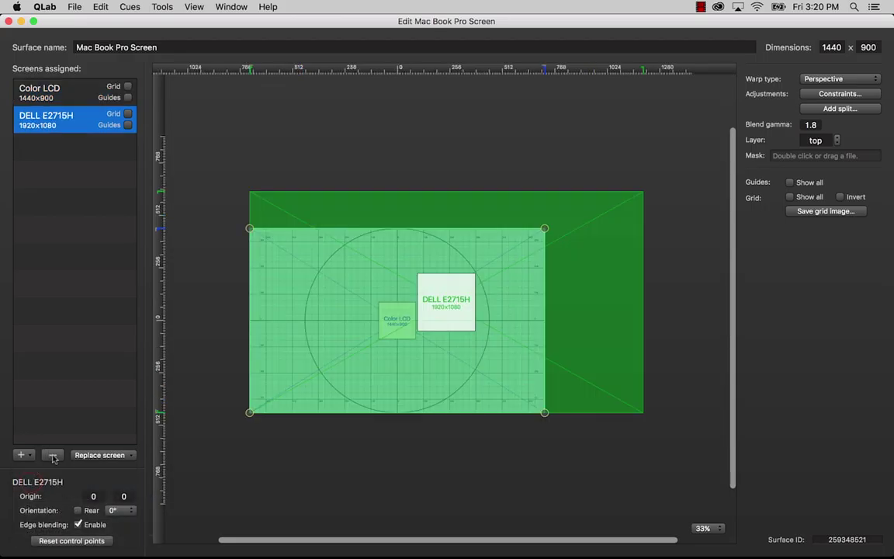
click(52, 456)
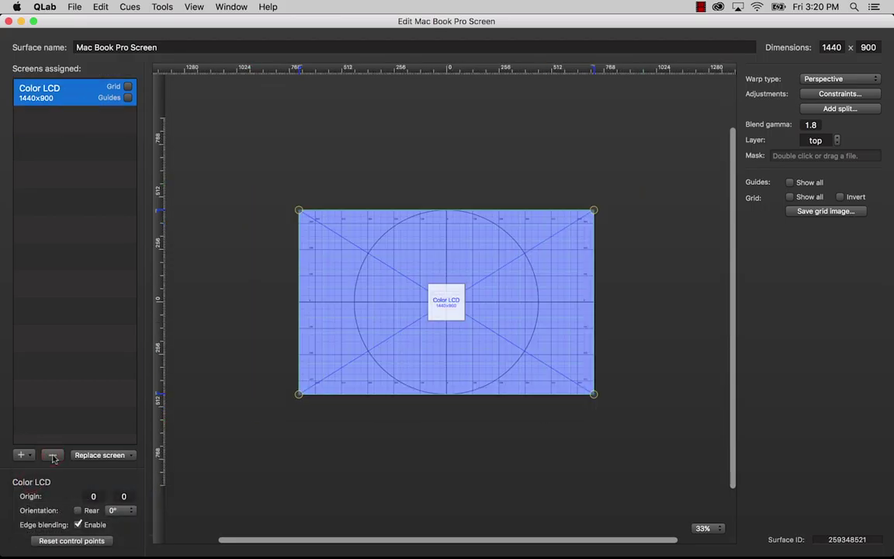
click(104, 455)
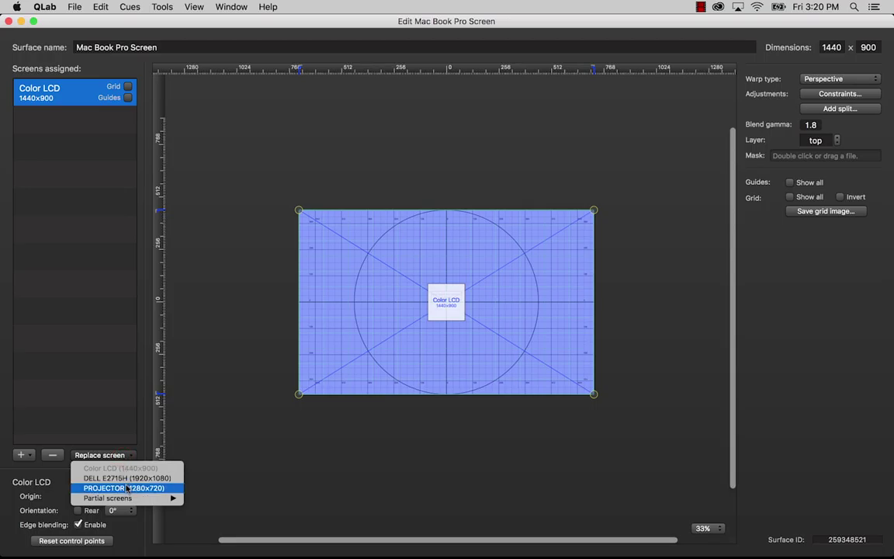
mouse_move(128, 499)
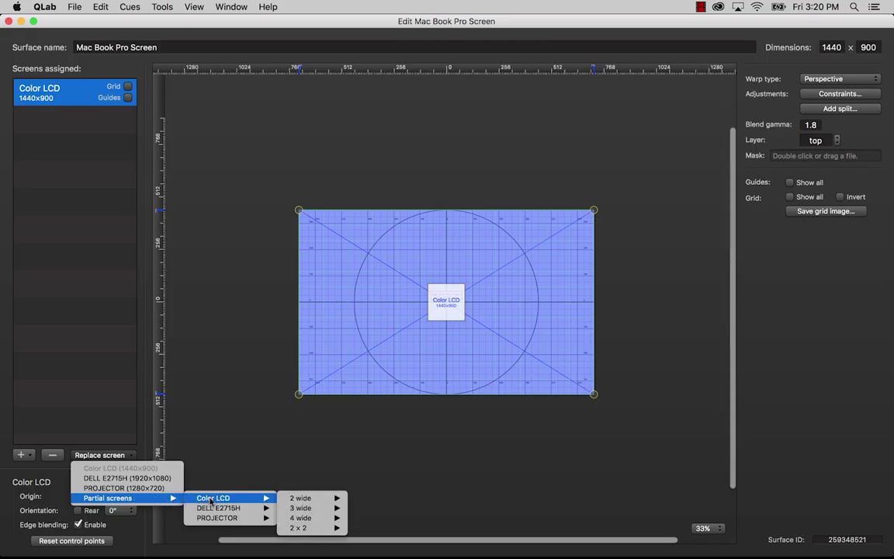
mouse_move(214, 509)
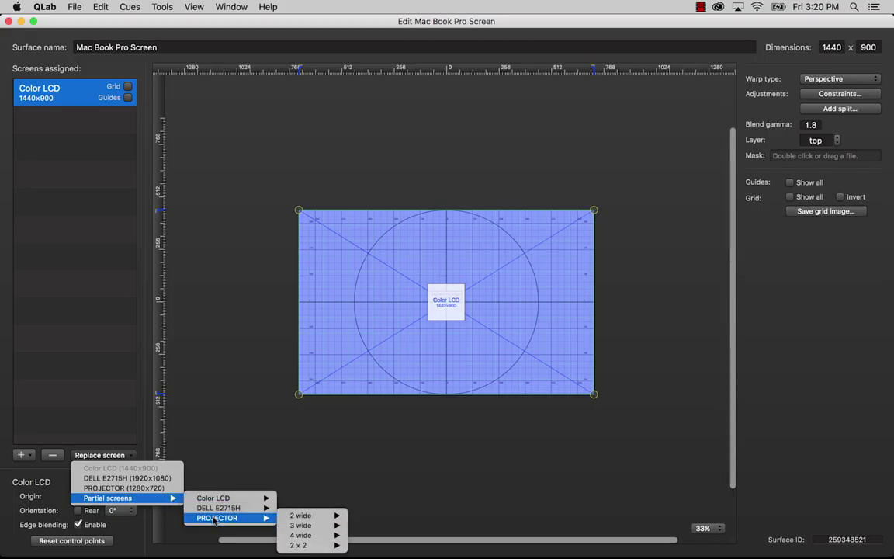
click(115, 458)
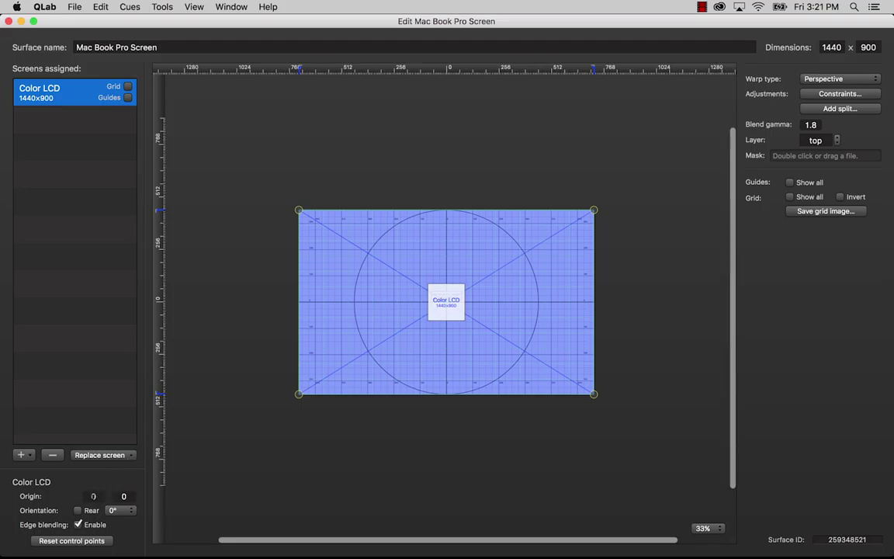
- Set the Color LCD screen's origin to -342 horizontal and -70 vertical
click(93, 496)
text(-202)
key(Return)
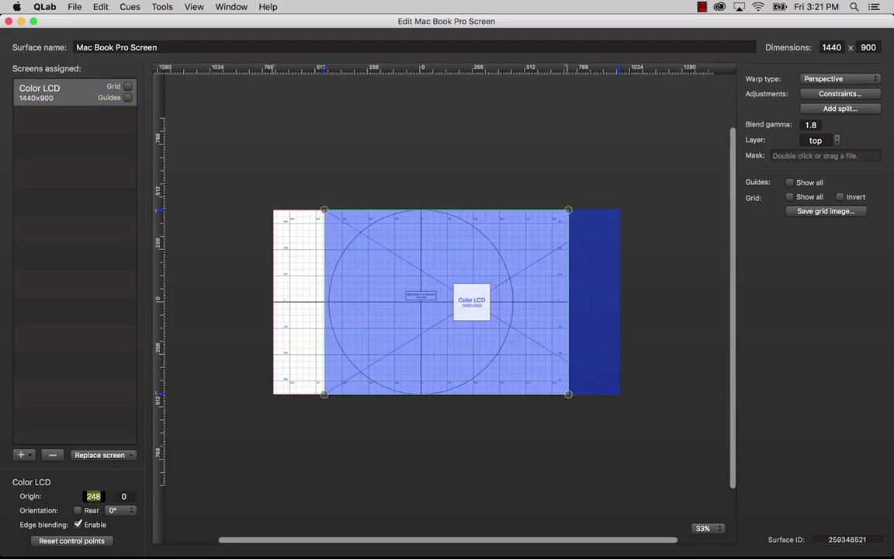
text(-342)
key(Return)
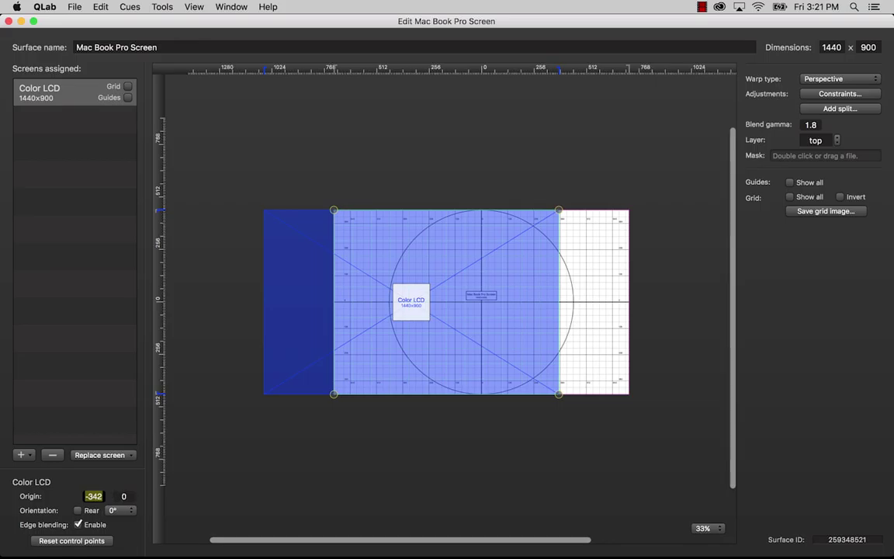
key(Tab)
text(79)
key(Return)
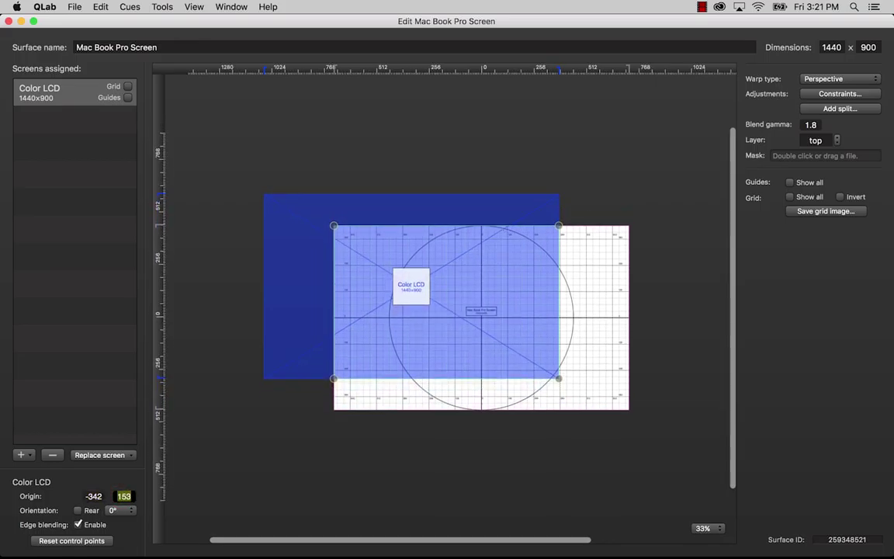
key(Down)
key(Down)
key(Down)
key(Down)
key(Down)
key(Down)
key(Down)
key(Down)
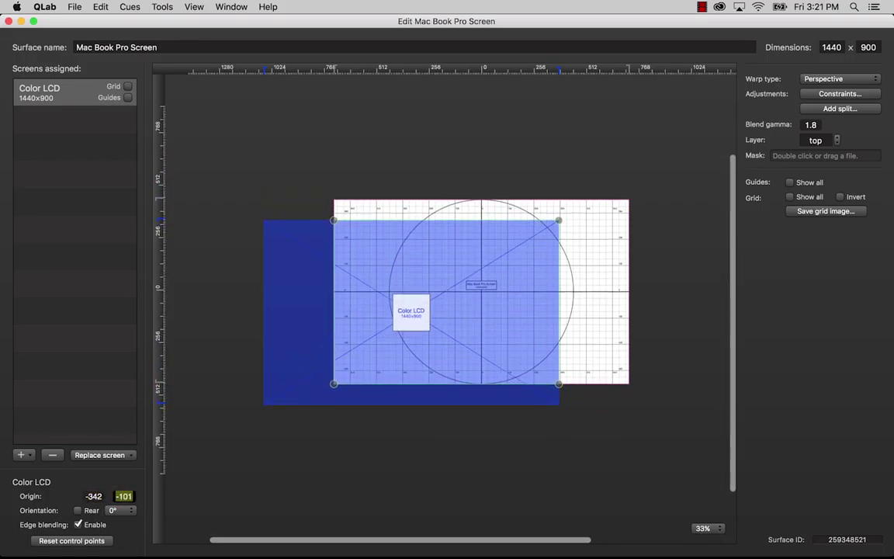
key(Up)
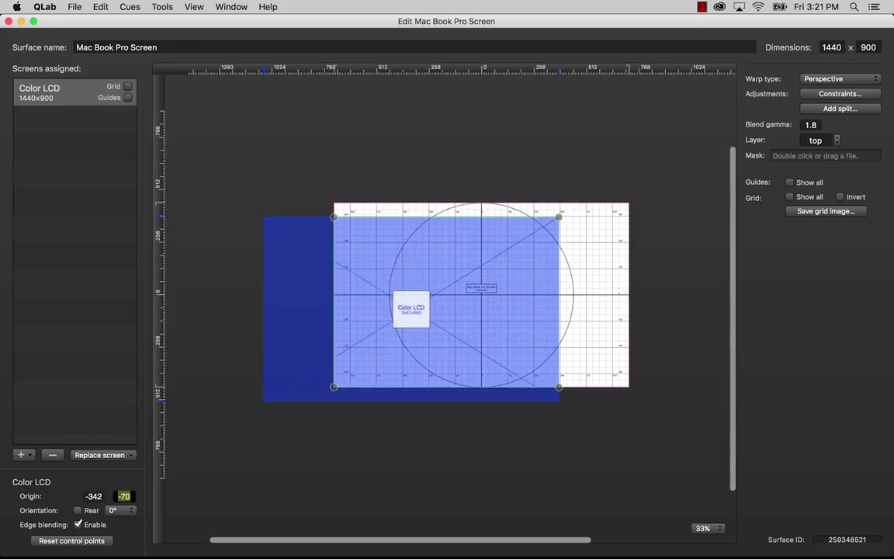
- Toggle Rear projection on and off, then rotate the screen through 90° and 180° to 270°
click(77, 510)
click(78, 511)
click(116, 509)
click(116, 520)
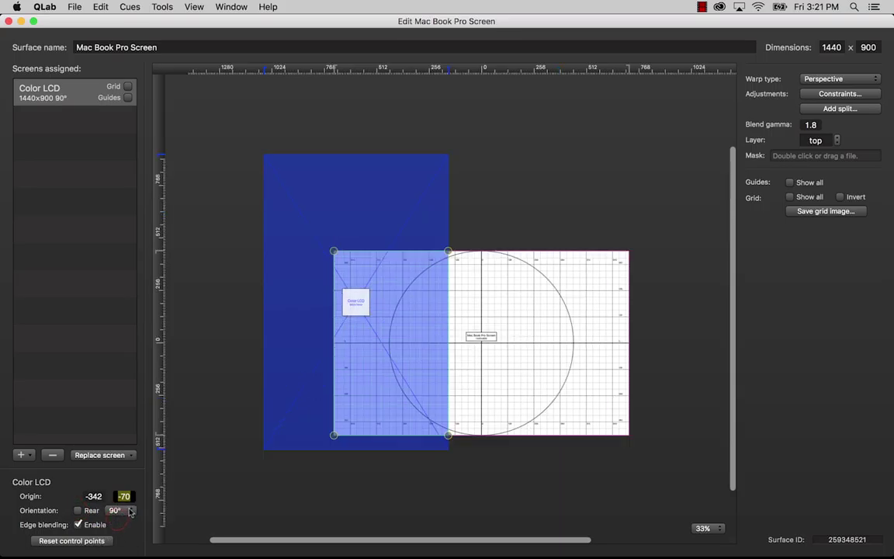
click(117, 509)
click(116, 519)
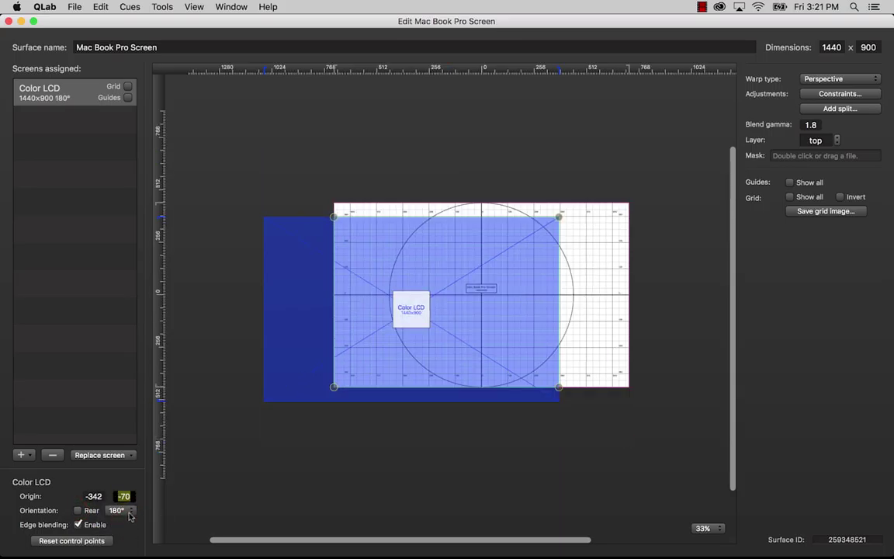
click(116, 509)
click(122, 521)
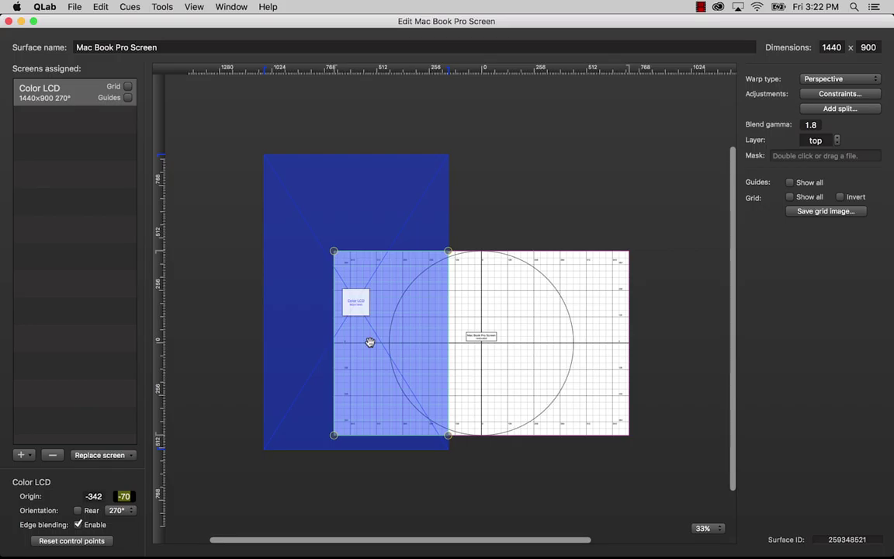
- Drag the screen right on the canvas, then reset it to origin 0, 0 and 0° orientation
drag(370, 342, 432, 343)
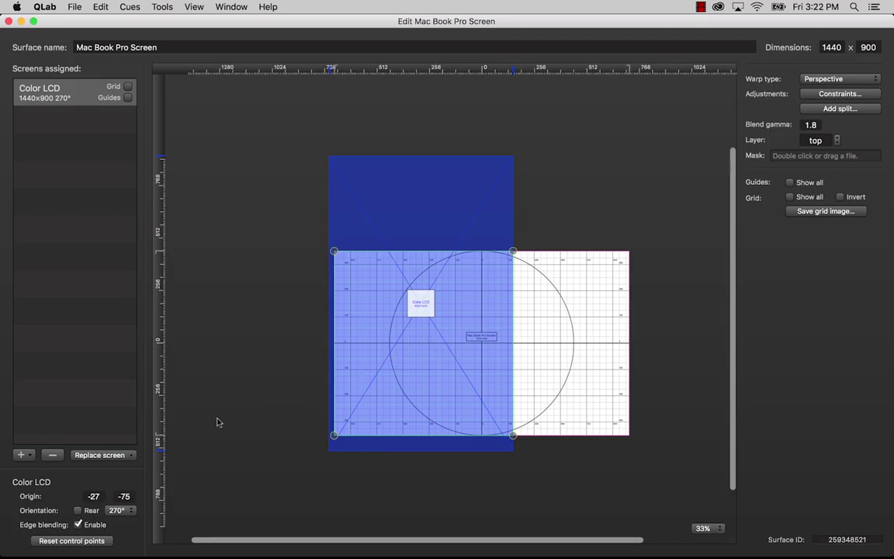
drag(393, 389, 493, 388)
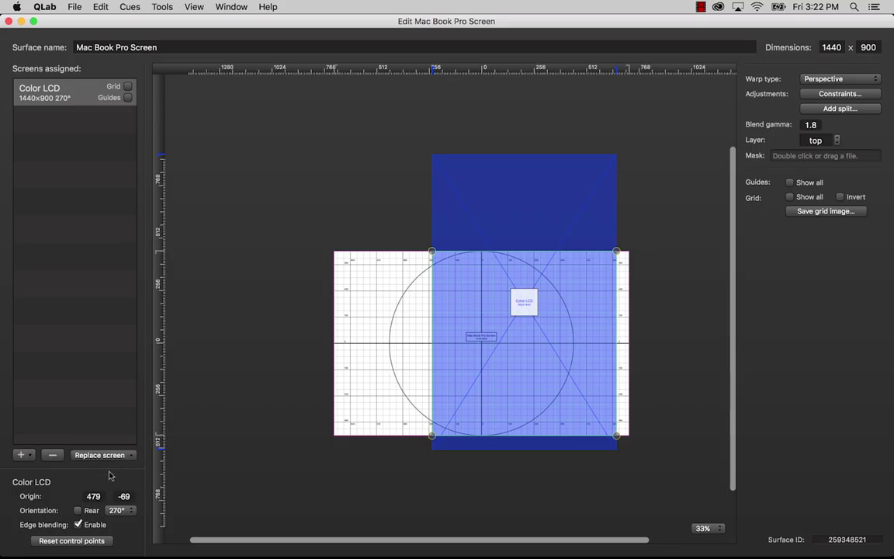
double_click(93, 495)
text(0)
key(Return)
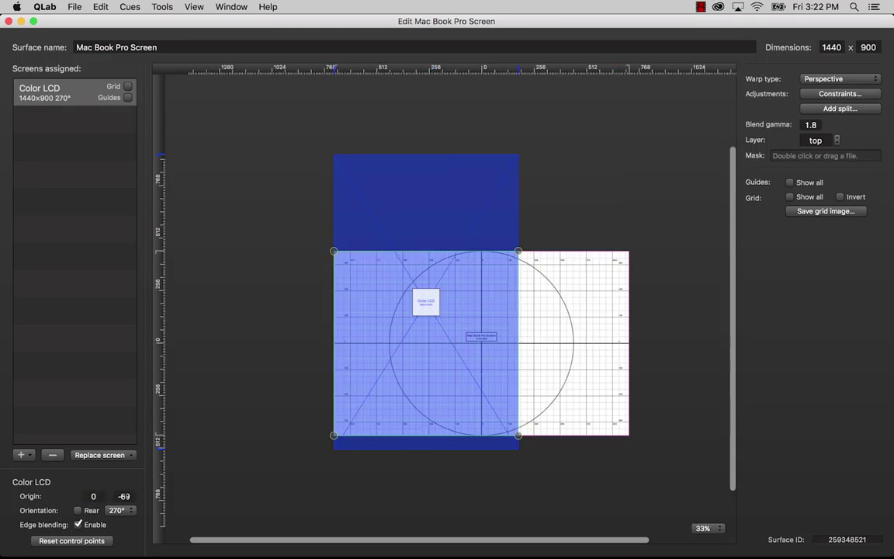
text(0)
key(Return)
click(120, 510)
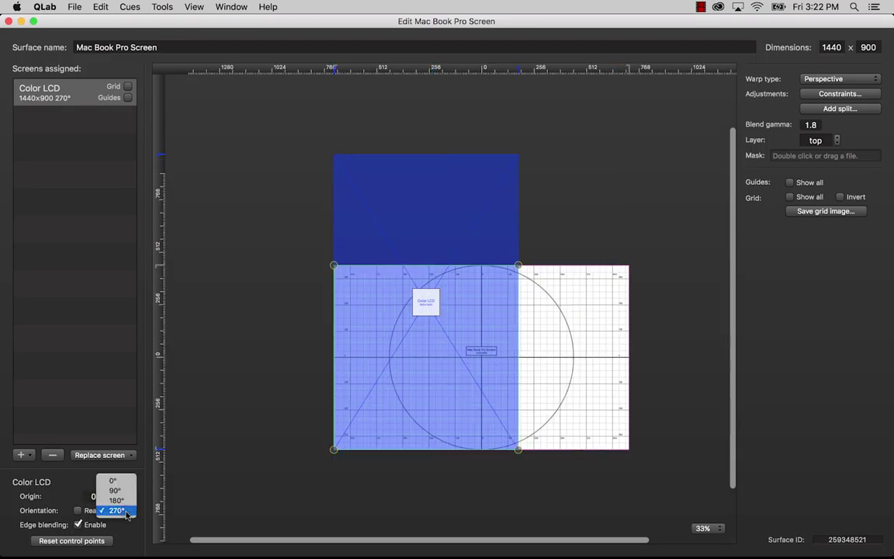
click(115, 481)
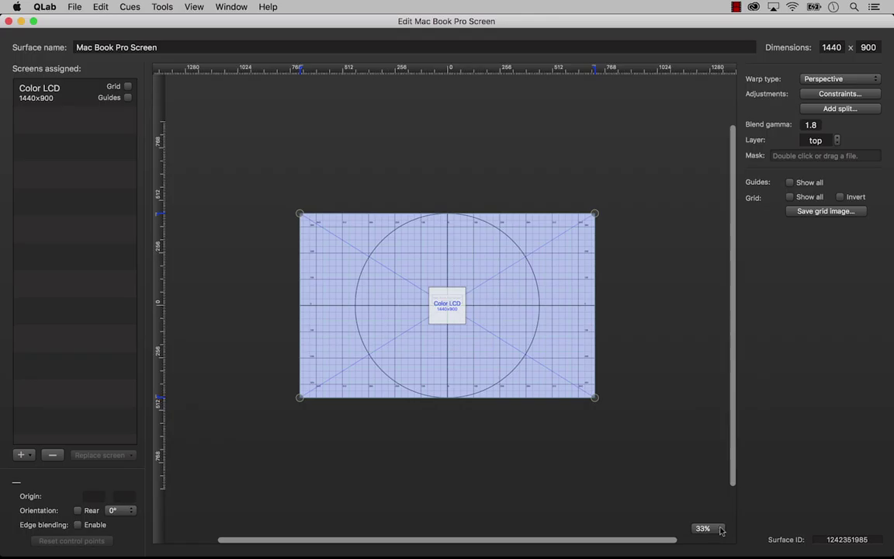
- Zoom the canvas to 50%, pull all four corner points inward, then reset the control points
click(719, 528)
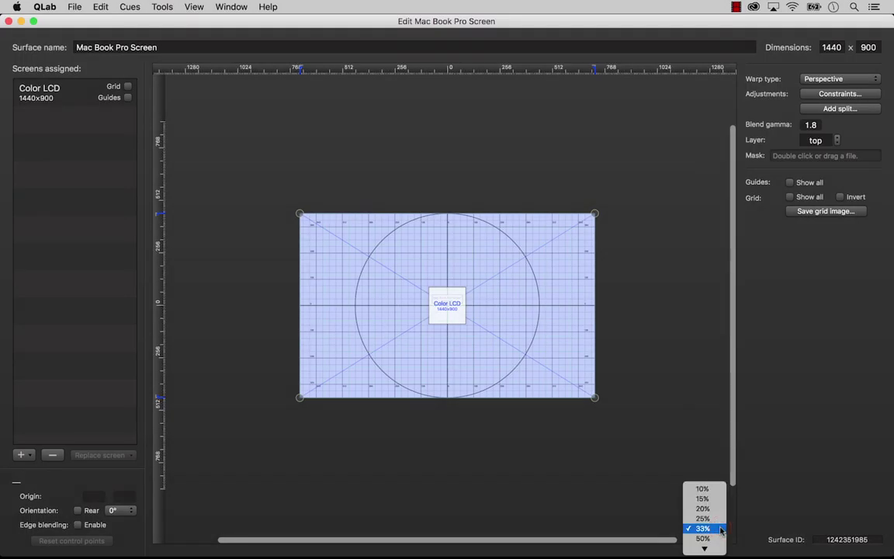
click(710, 537)
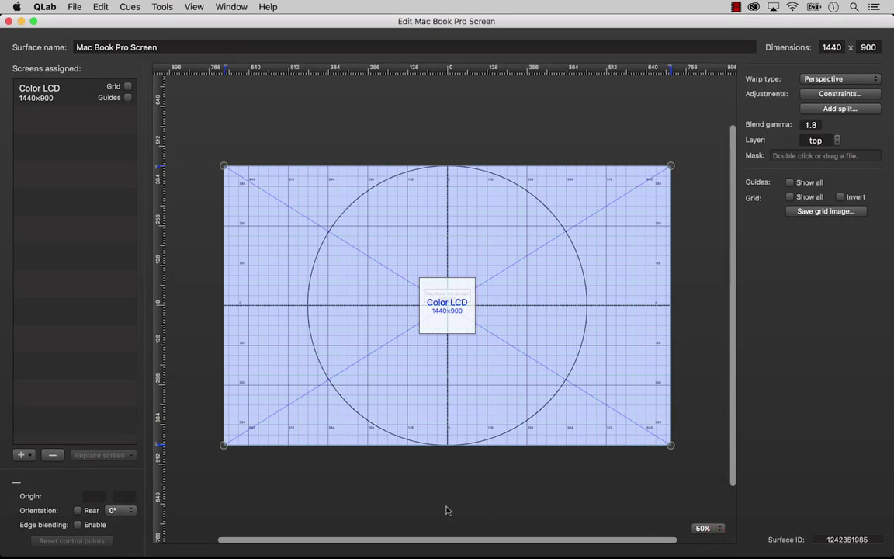
drag(223, 445, 261, 413)
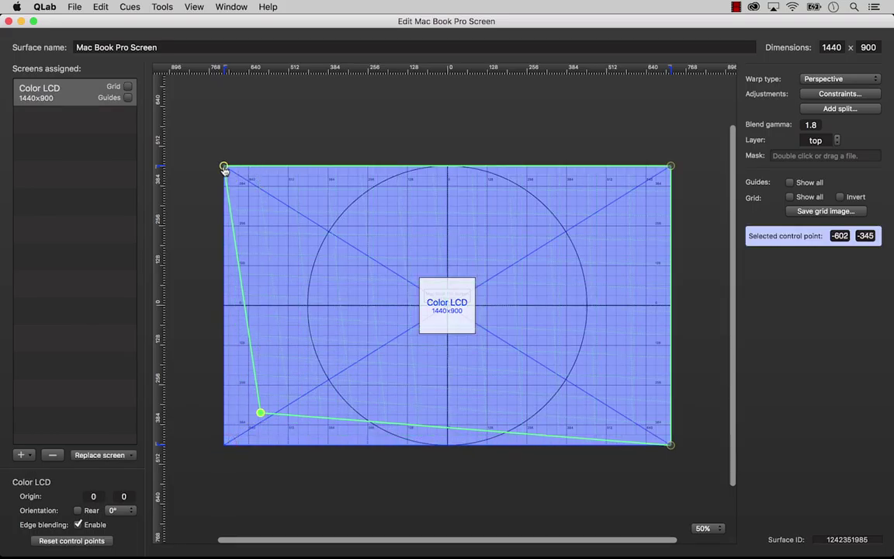
drag(223, 167, 292, 208)
drag(672, 170, 600, 205)
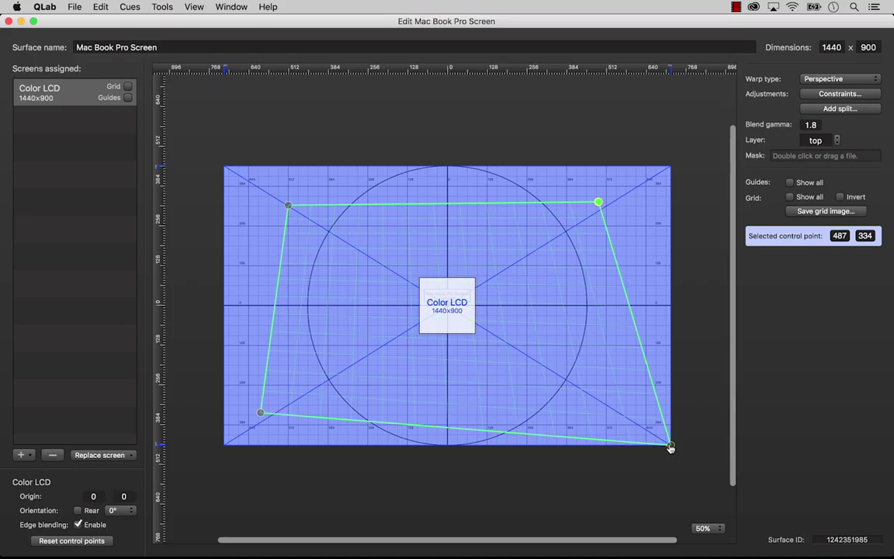
drag(671, 445, 576, 409)
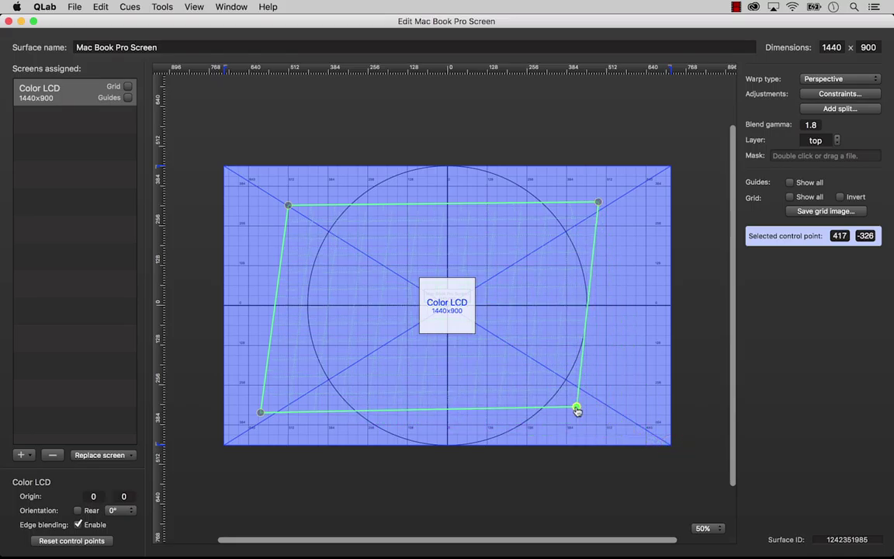
click(90, 543)
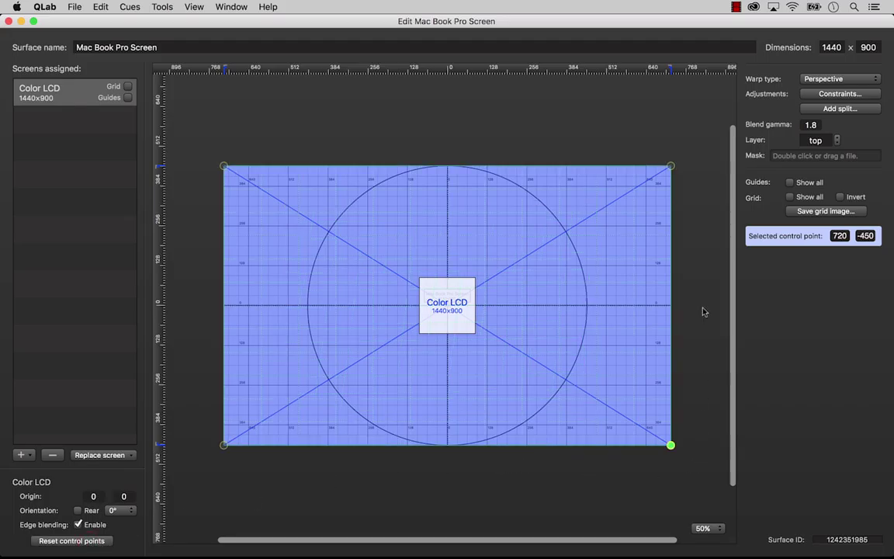
click(876, 79)
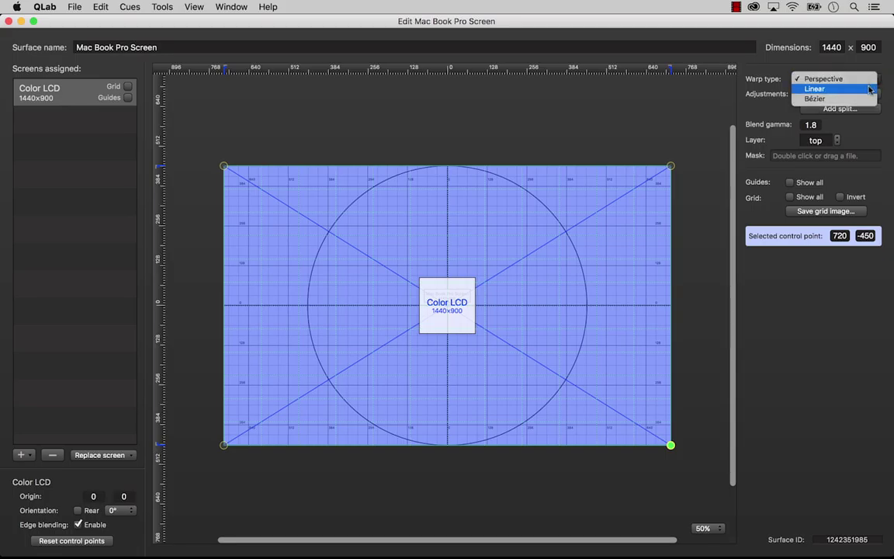
- Switch the warp to Linear and pull the top-left and bottom-right points inward
click(869, 89)
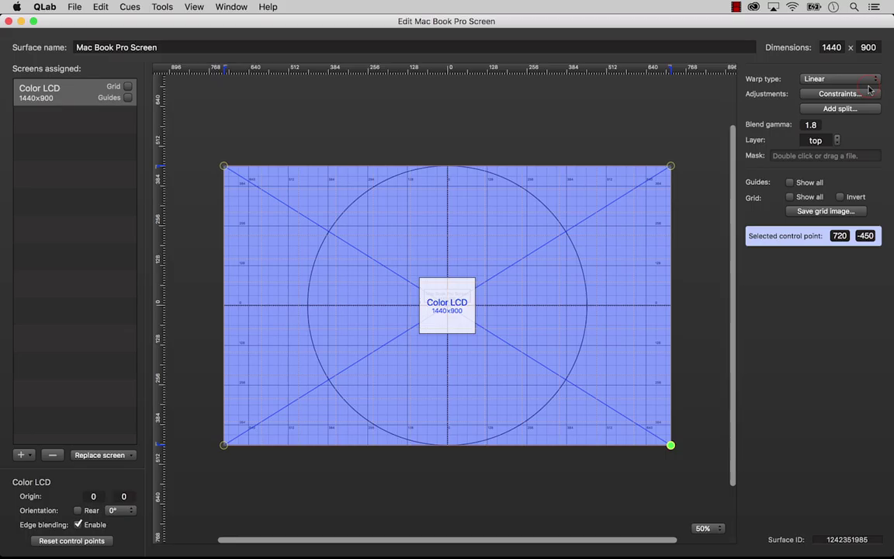
drag(225, 167, 289, 234)
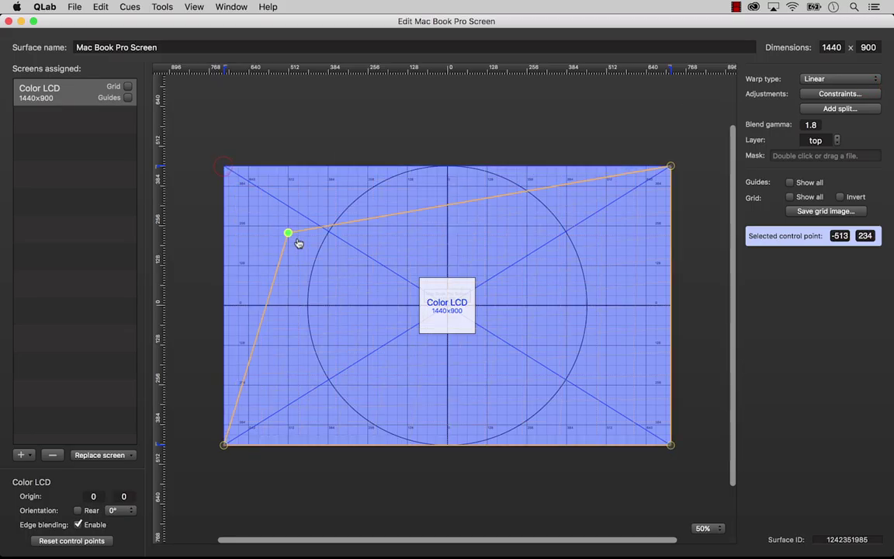
drag(671, 445, 574, 387)
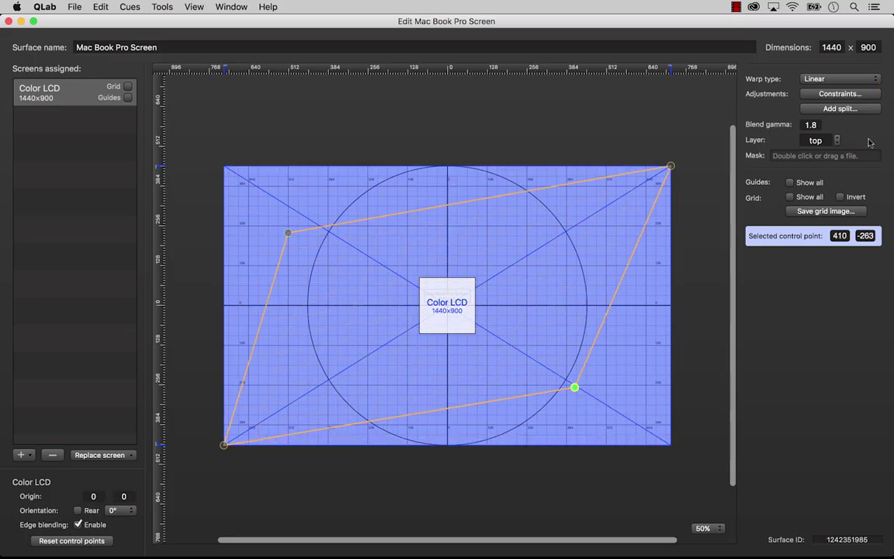
- Switch the warp to Bézier and bend the top and left edge curves inward
click(853, 78)
click(856, 89)
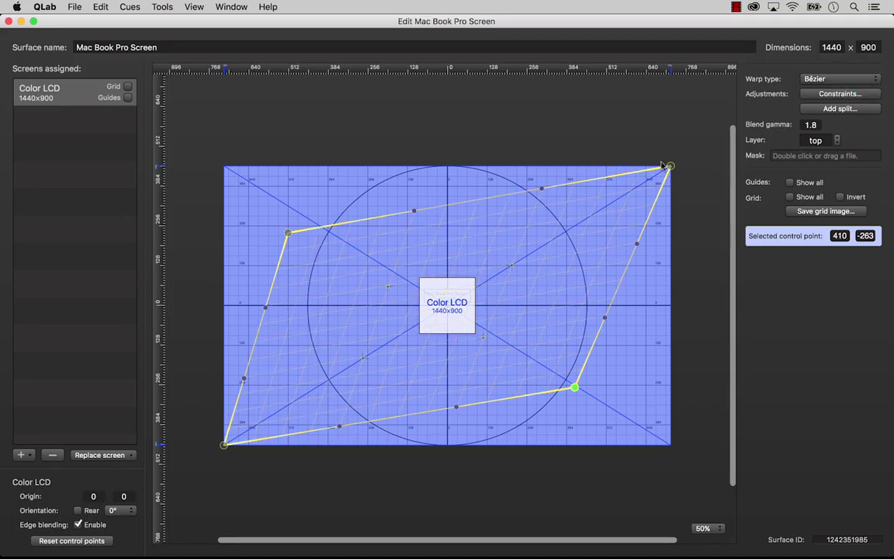
drag(670, 166, 578, 231)
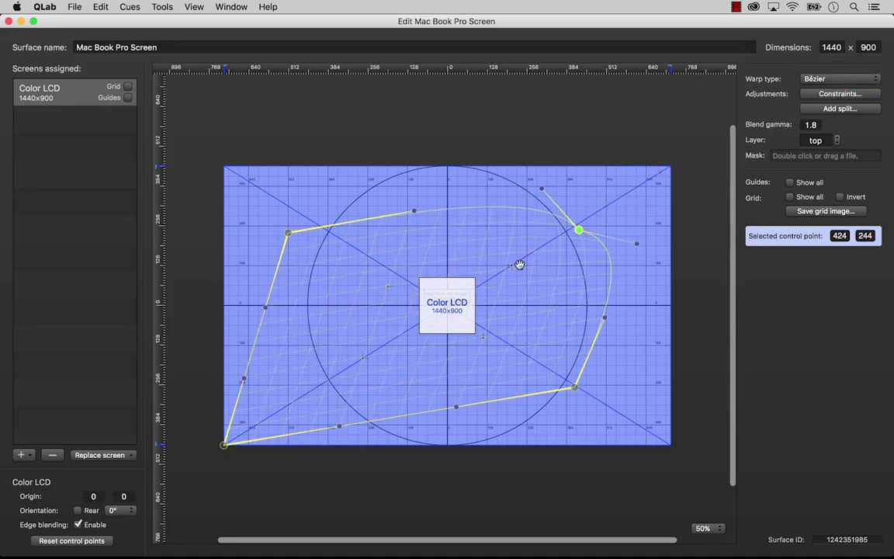
drag(517, 265, 543, 288)
drag(542, 190, 480, 234)
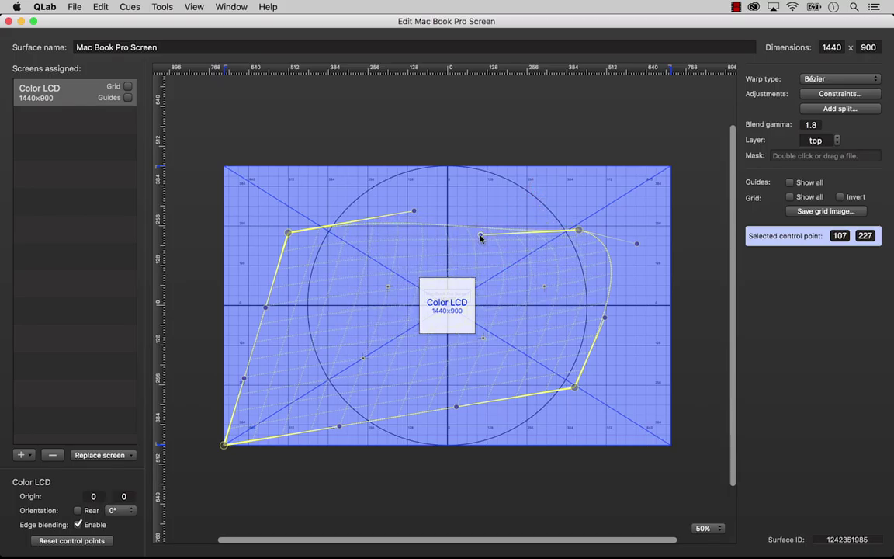
click(414, 210)
drag(413, 211, 412, 271)
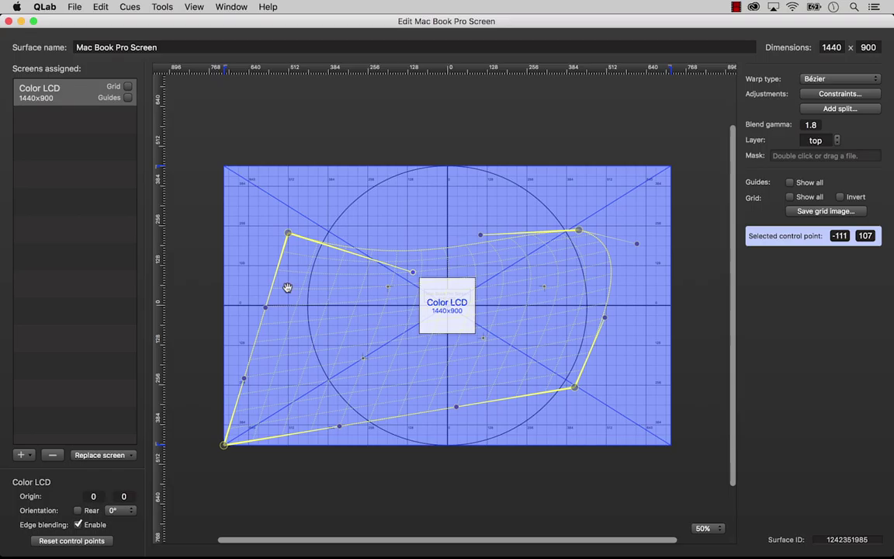
drag(266, 312, 326, 369)
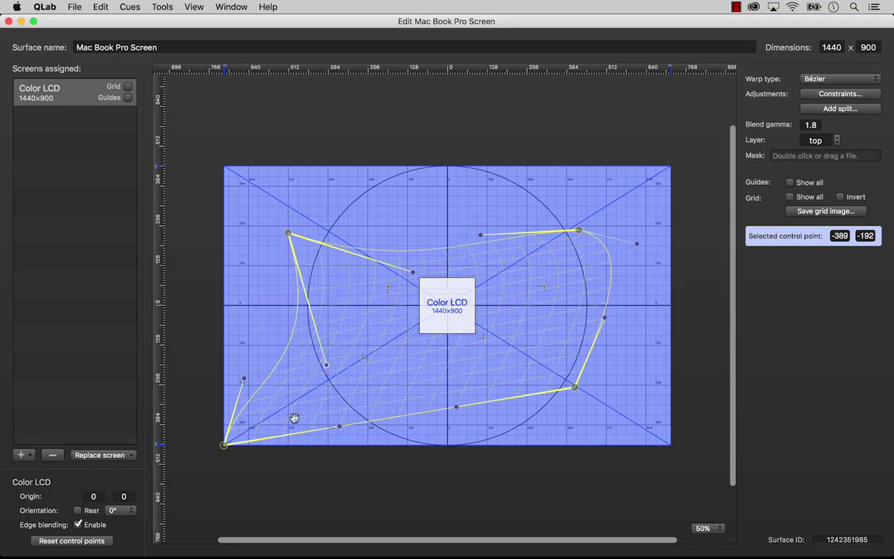
- Reset the warp to a flat rectangle, glance at Constraints, and rename the surface 'Surface A'
click(91, 541)
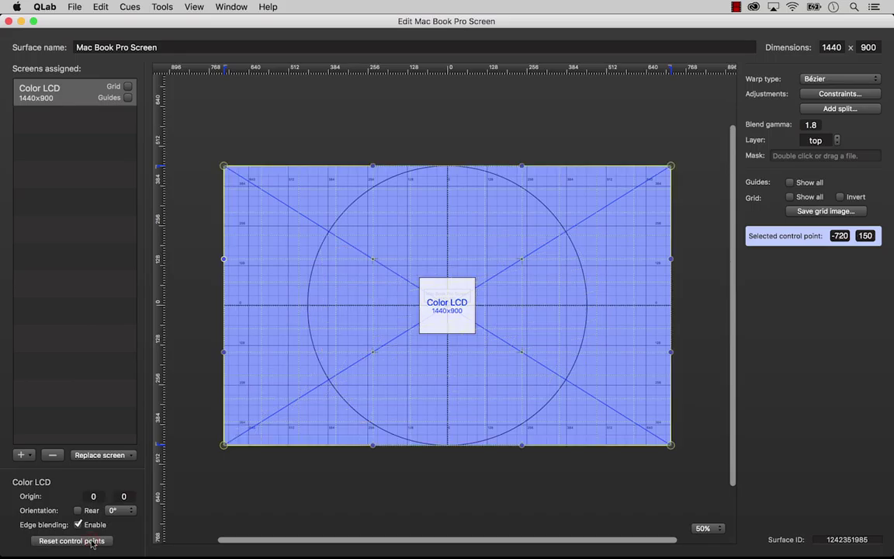
click(844, 94)
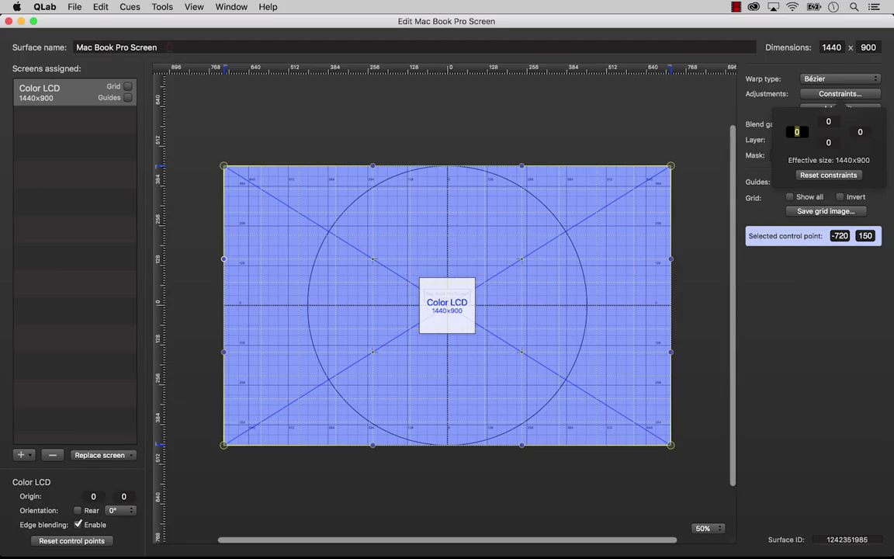
click(158, 47)
drag(158, 47, 63, 47)
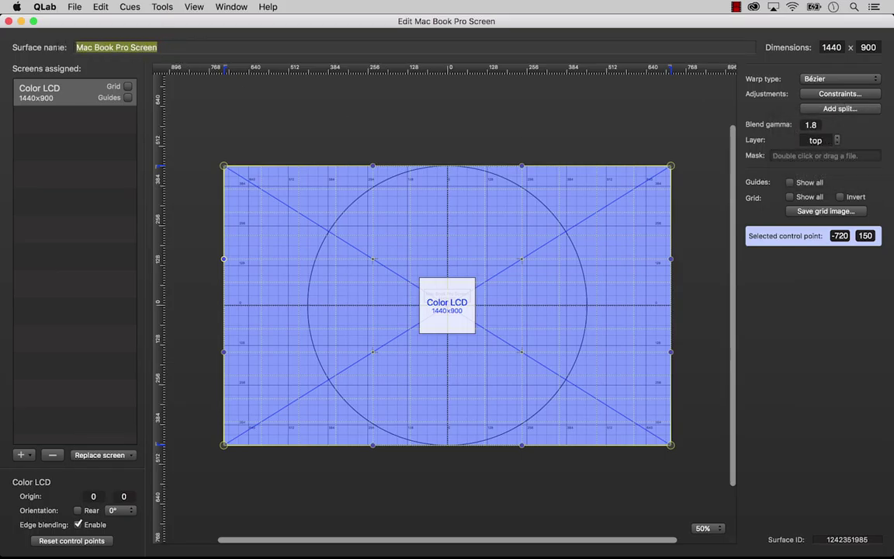
text(Surfa)
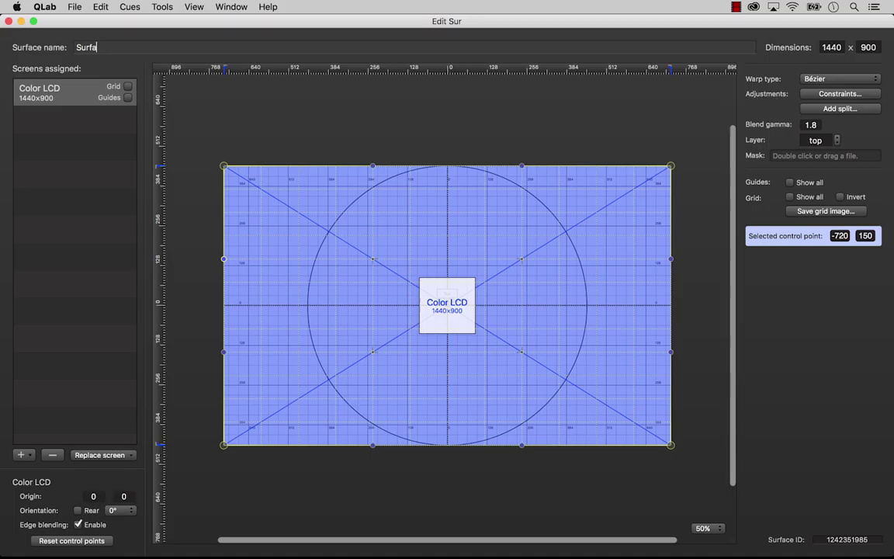
text(ce A)
click(183, 93)
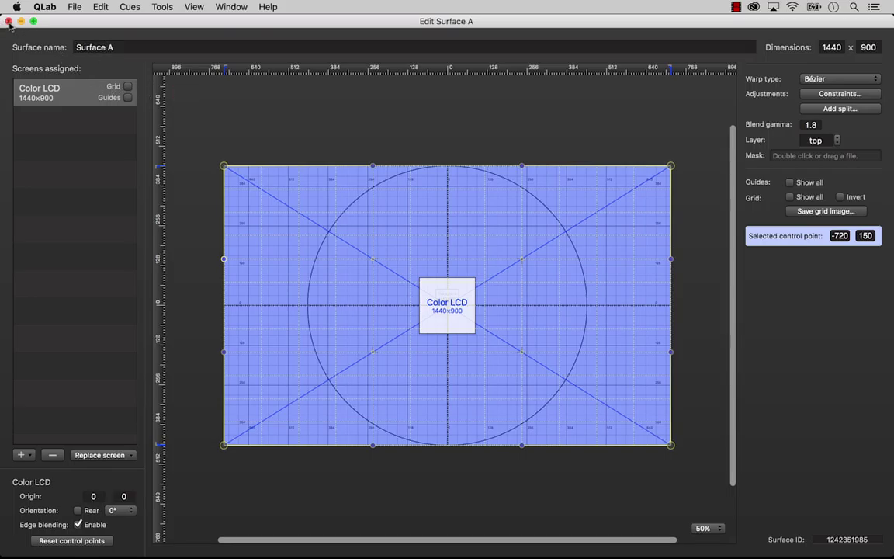
- Duplicate Surface A and rename the copy 'Surface B'
click(8, 21)
click(433, 159)
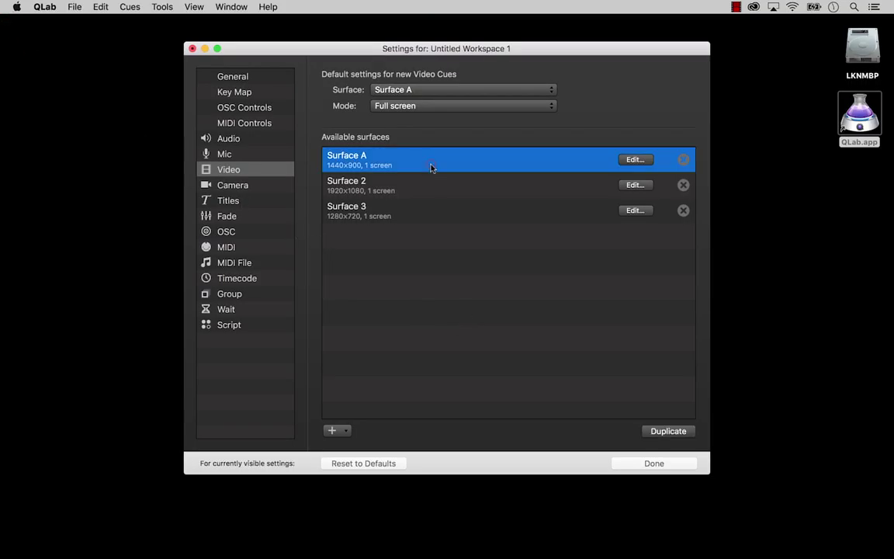
click(665, 431)
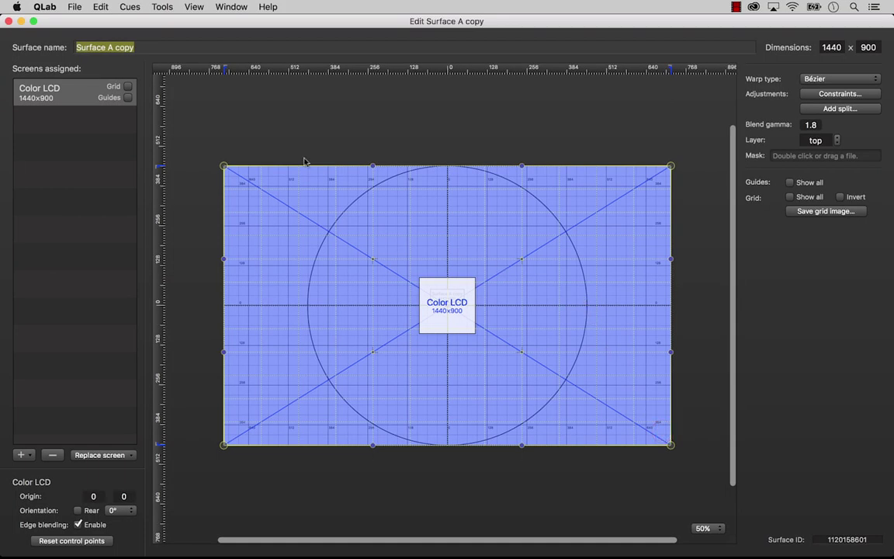
drag(152, 48, 107, 47)
key(BackSpace)
text(B)
click(194, 109)
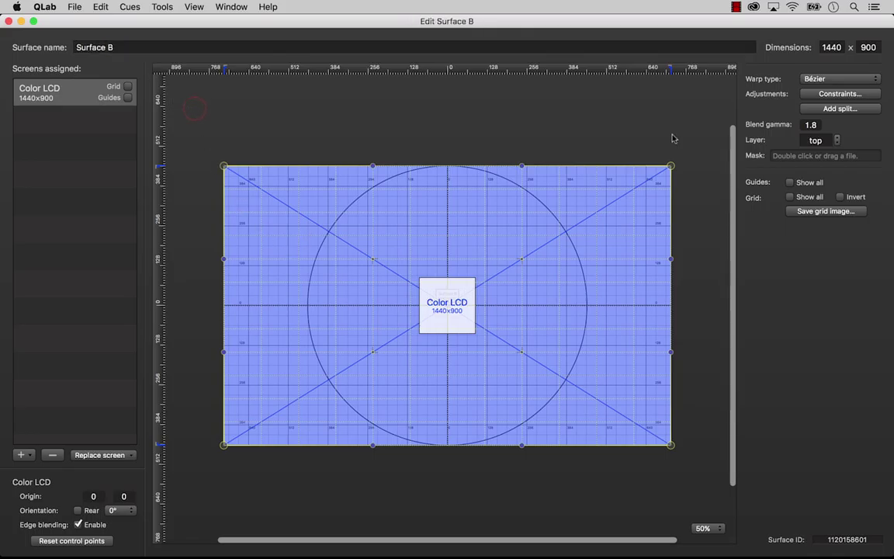
- Give Surface B edge constraints of 300 left, 300 top and 850 right, then close its editor
click(850, 95)
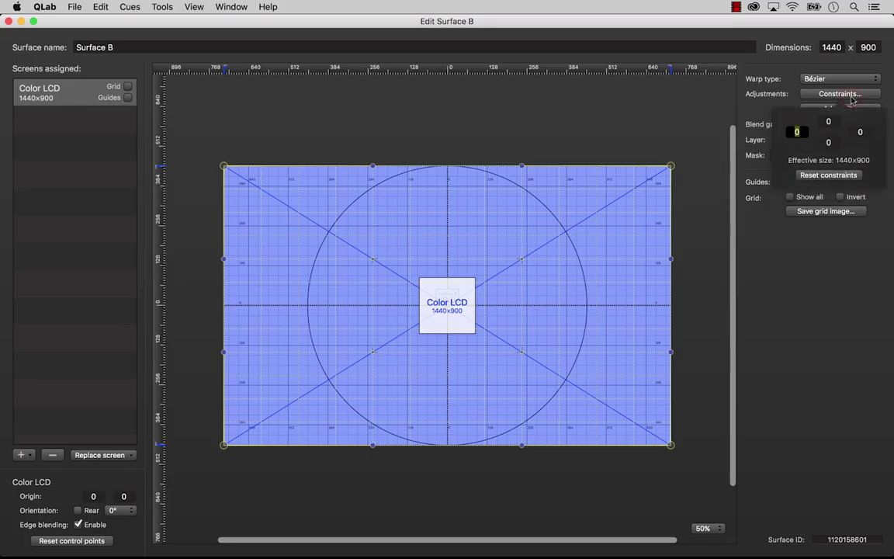
text(300)
key(Tab)
text(300)
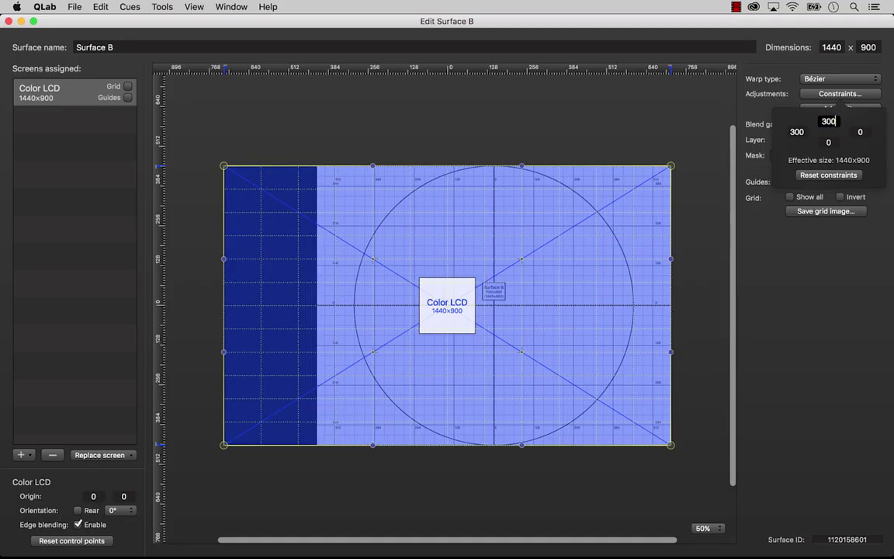
key(Tab)
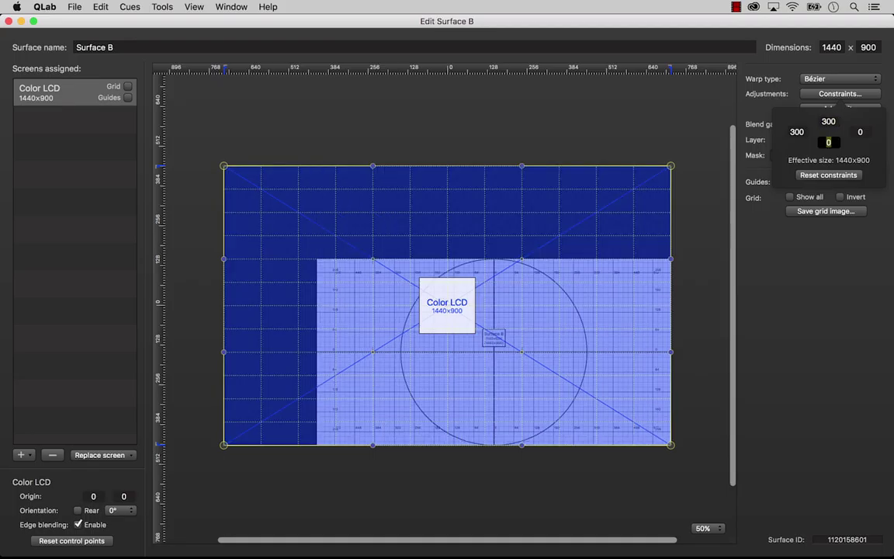
key(Tab)
text(850)
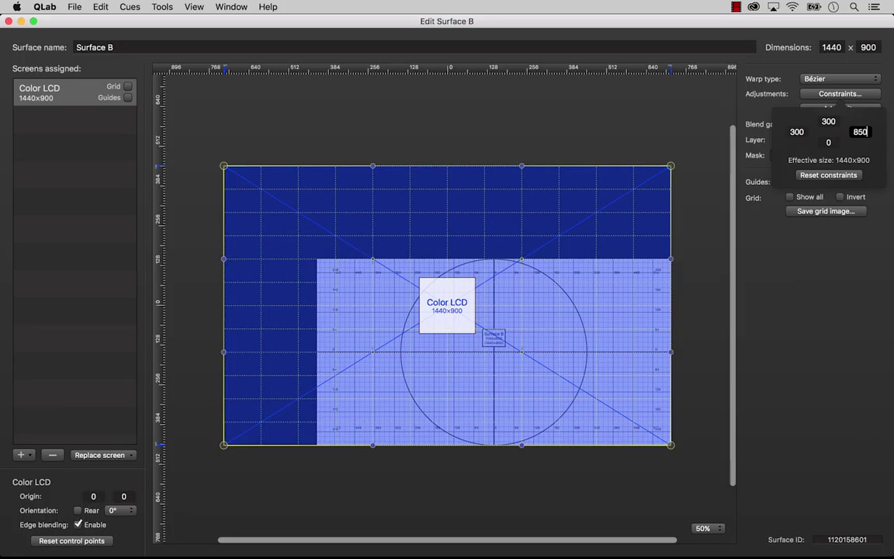
key(Return)
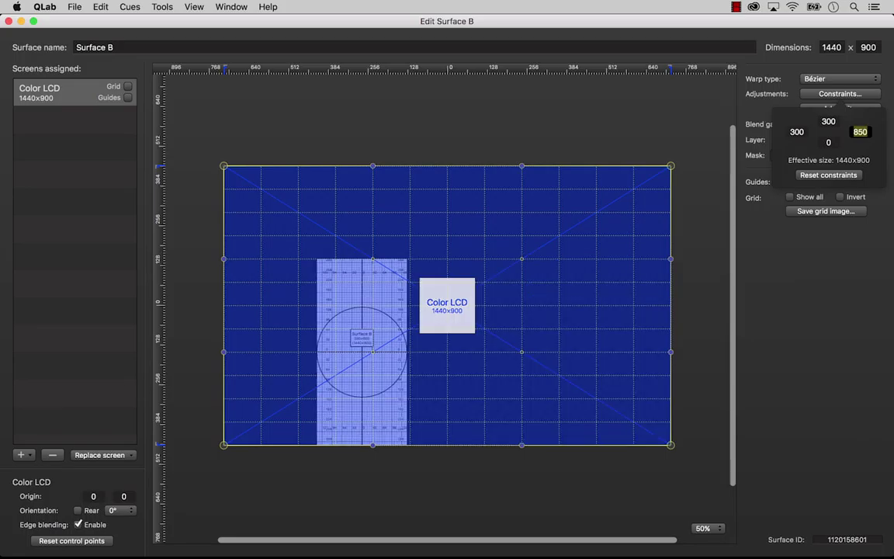
click(9, 22)
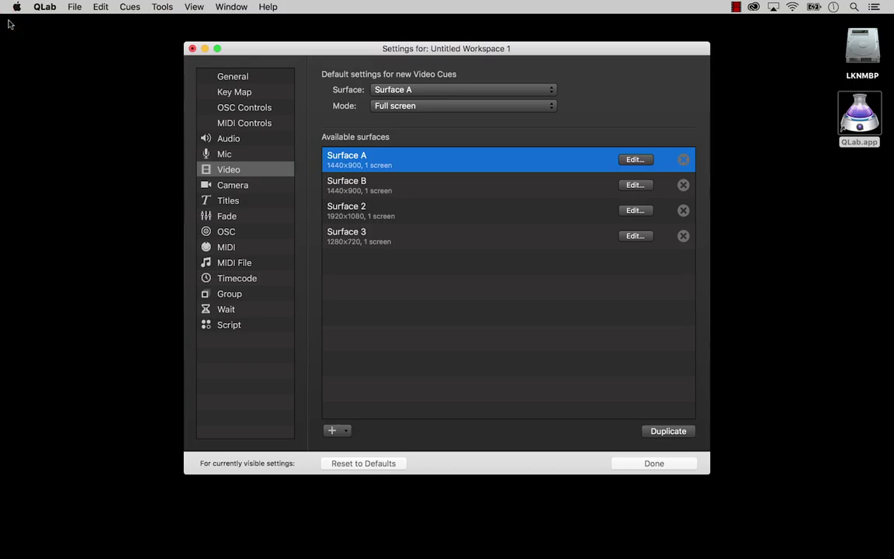
- Close workspace settings and add the Manhattan Bridge Subway and Time Sq Unicorn movie cues
click(649, 467)
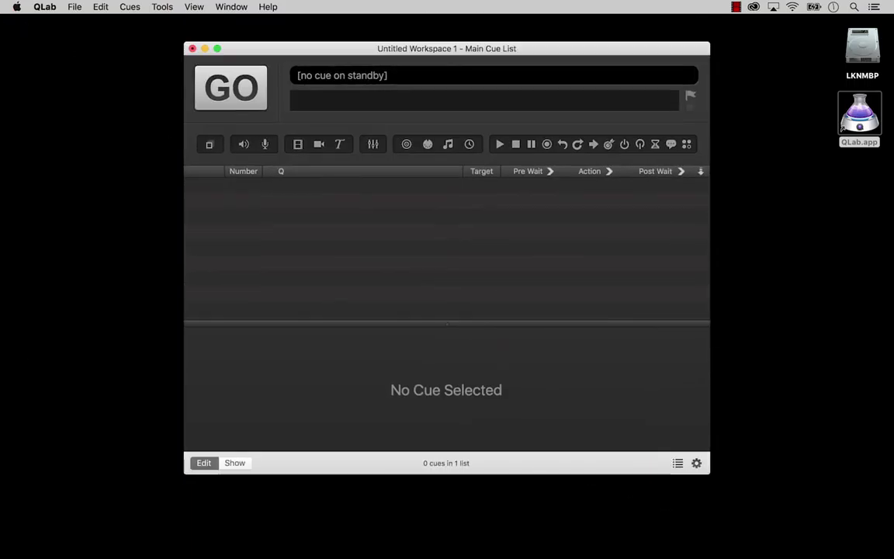
drag(0, 251, 301, 226)
click(305, 222)
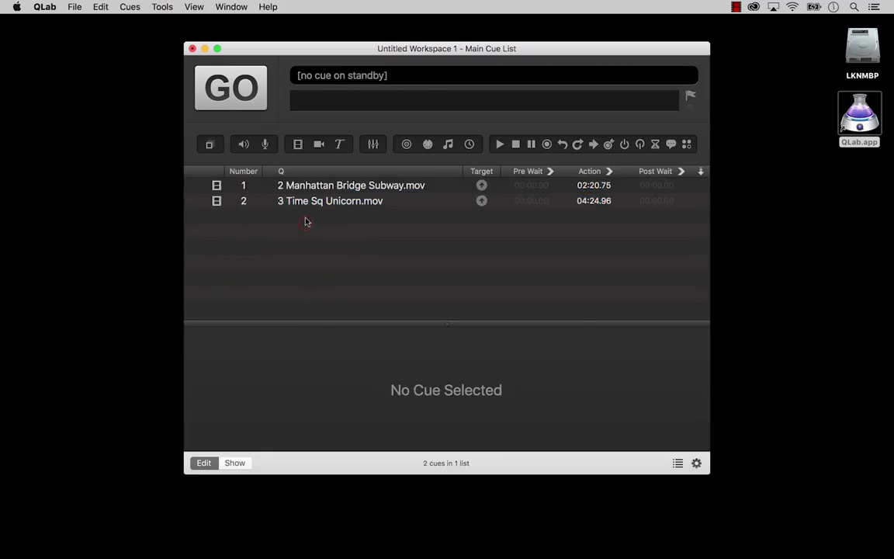
click(280, 184)
click(294, 337)
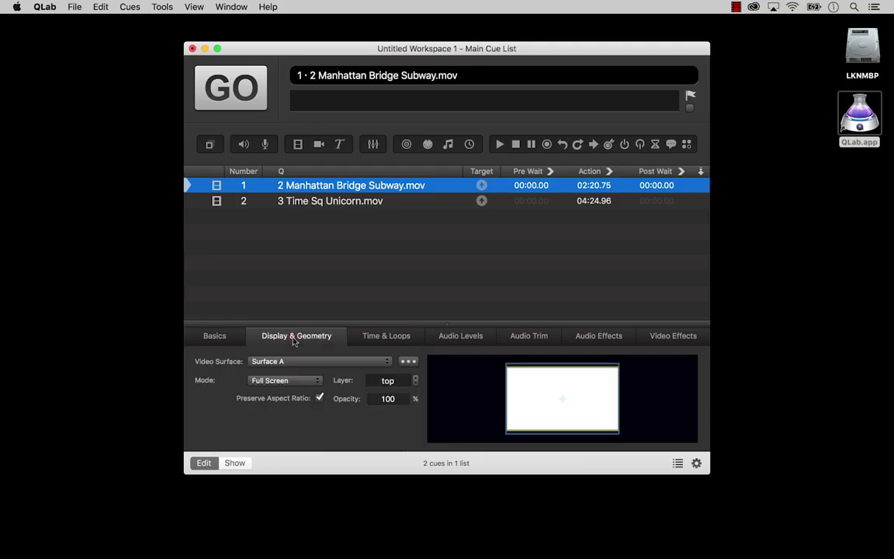
- Send Time Sq Unicorn to Surface B with Custom Geometry; turn off cue 1's Preserve Aspect Ratio
click(349, 202)
click(351, 361)
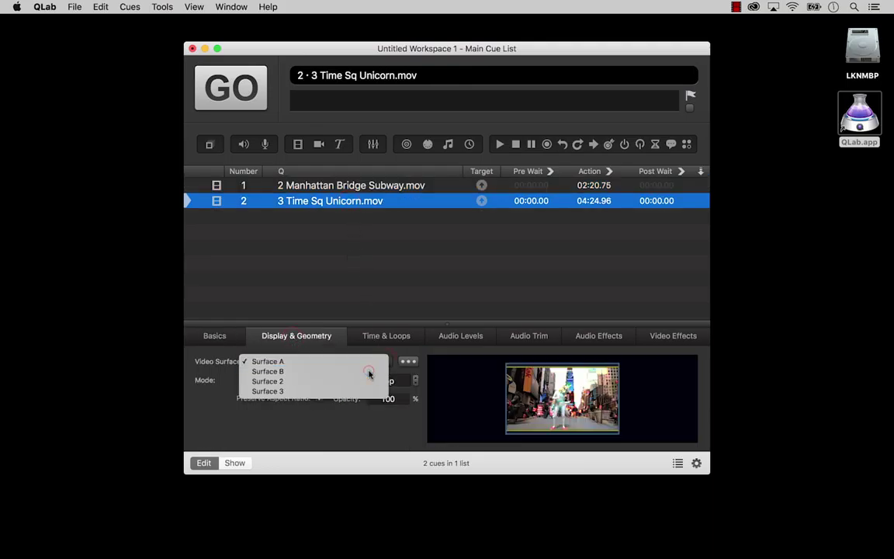
click(369, 373)
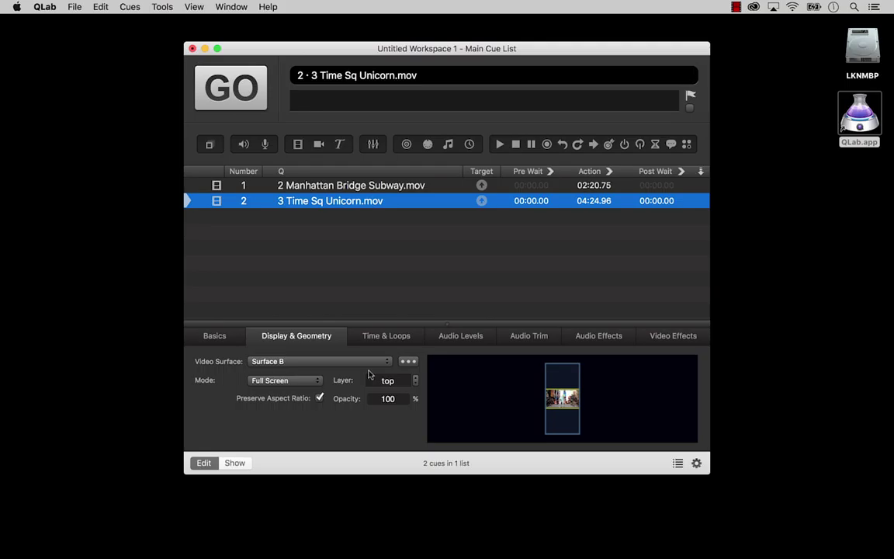
click(304, 381)
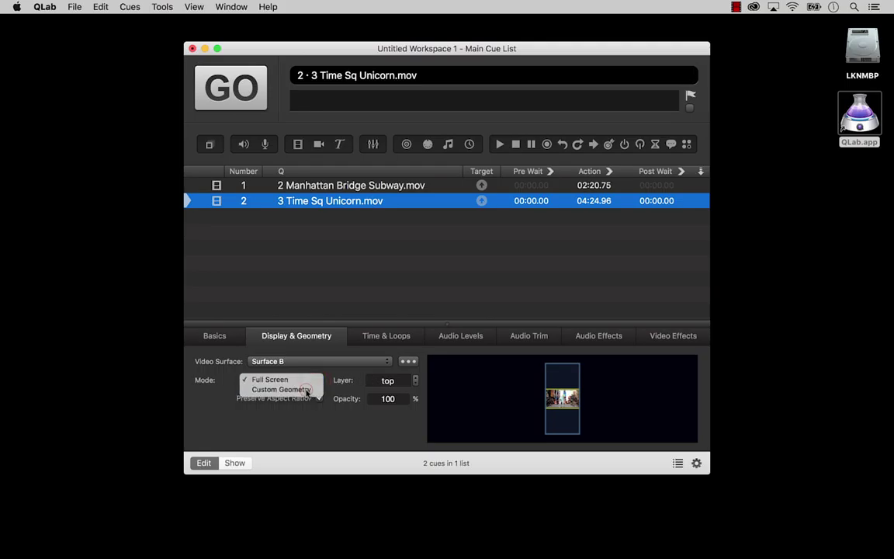
click(307, 389)
click(512, 368)
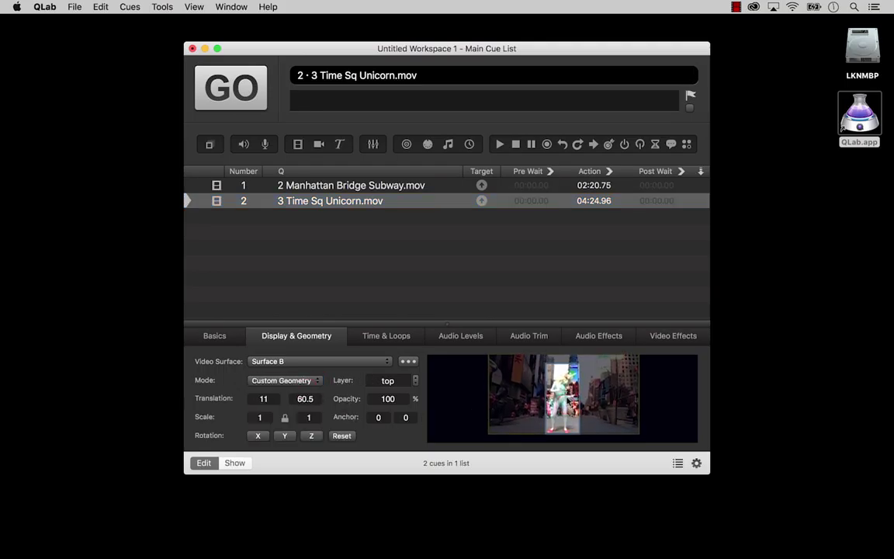
drag(512, 368, 514, 371)
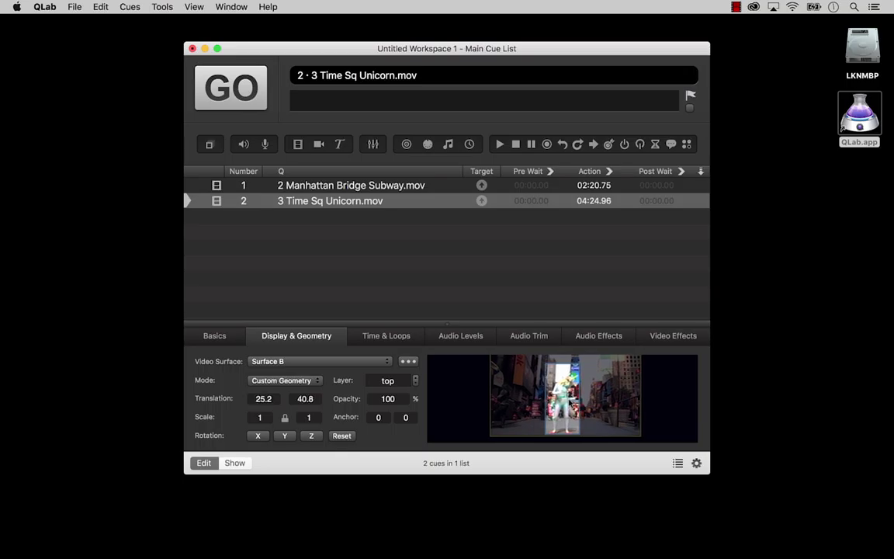
click(375, 188)
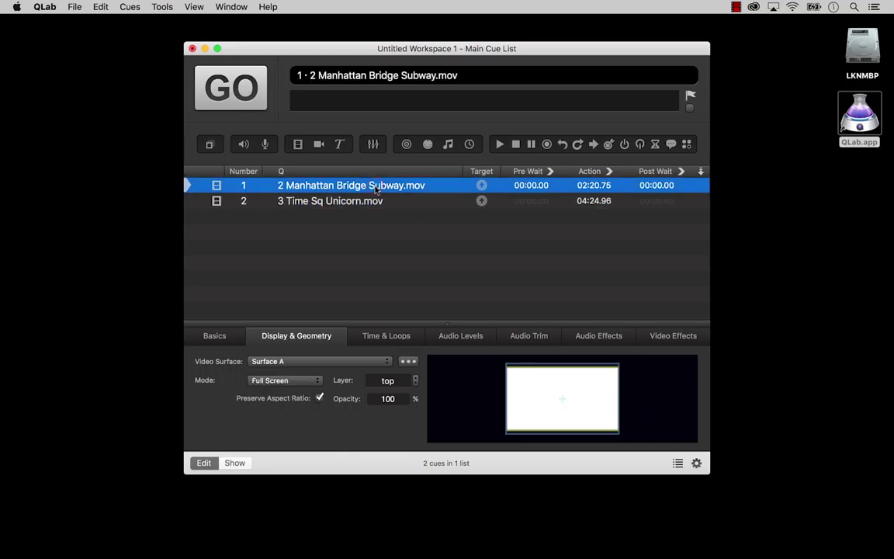
click(319, 397)
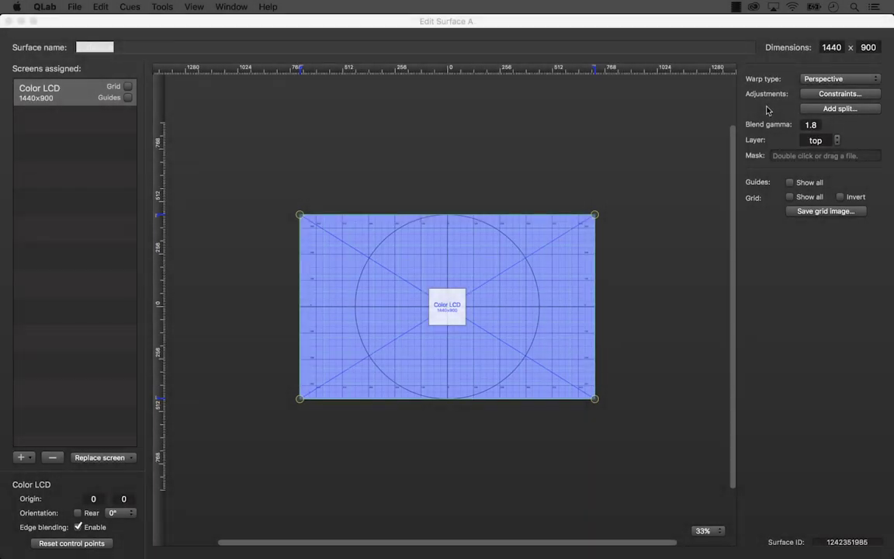
- Add a split at x = 0, dividing Surface A into A1 and B1
click(846, 111)
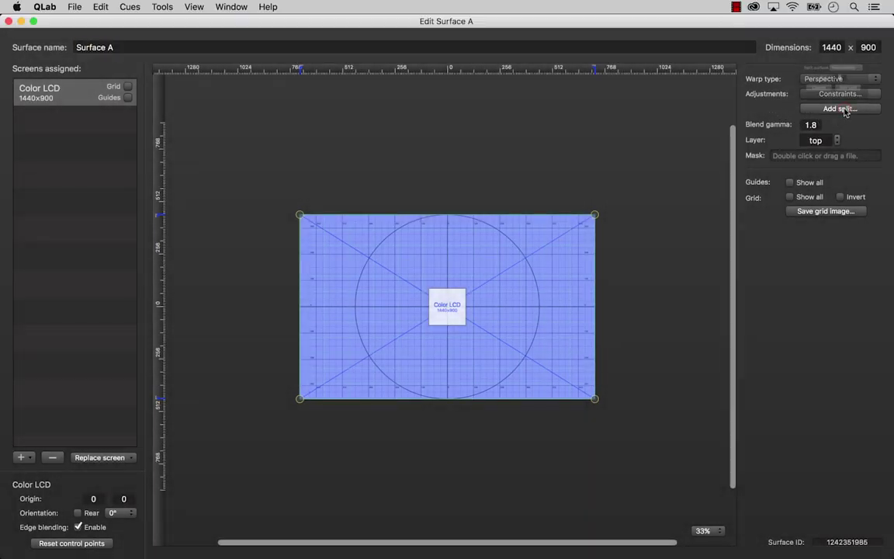
click(846, 109)
click(852, 78)
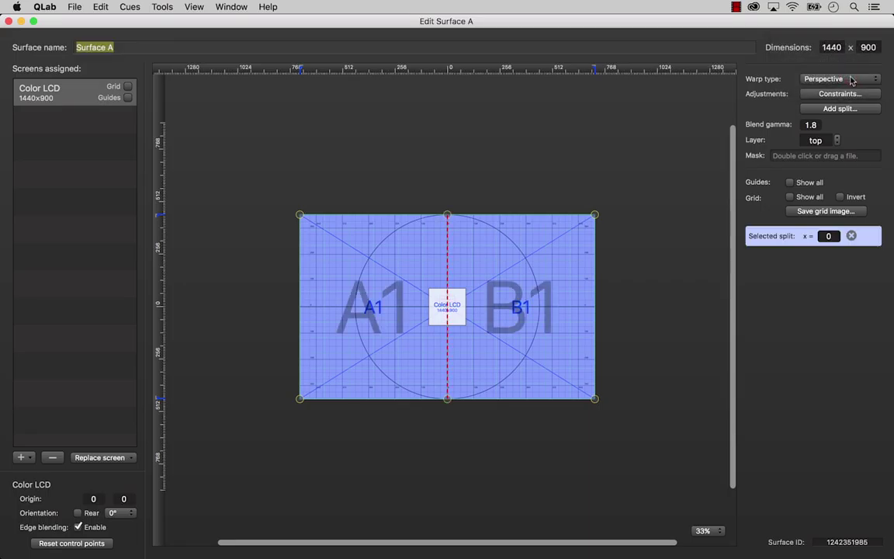
- Add a second, horizontal split at y = 1 to create four regions
click(839, 108)
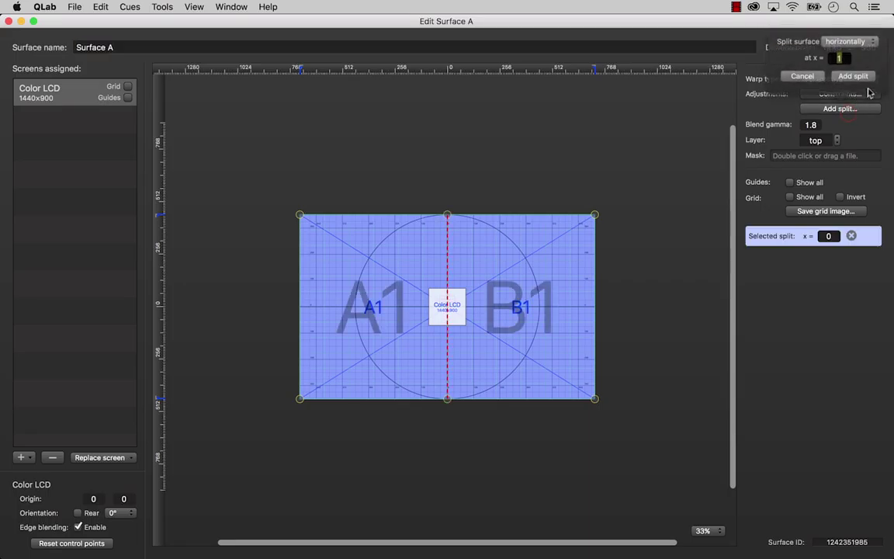
click(865, 44)
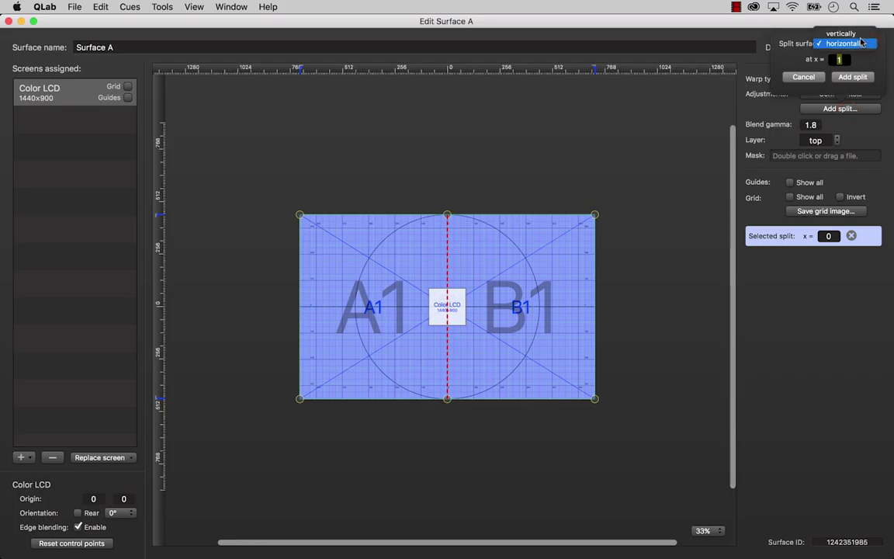
click(858, 34)
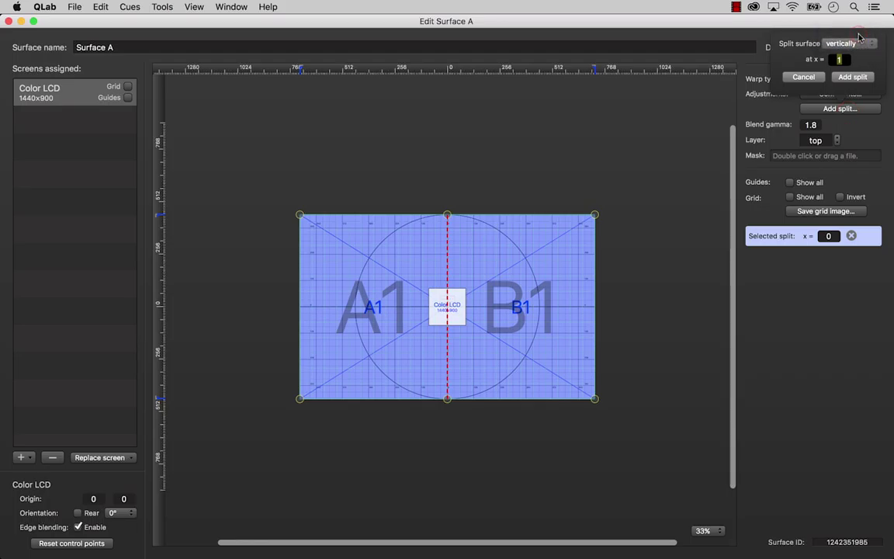
click(853, 77)
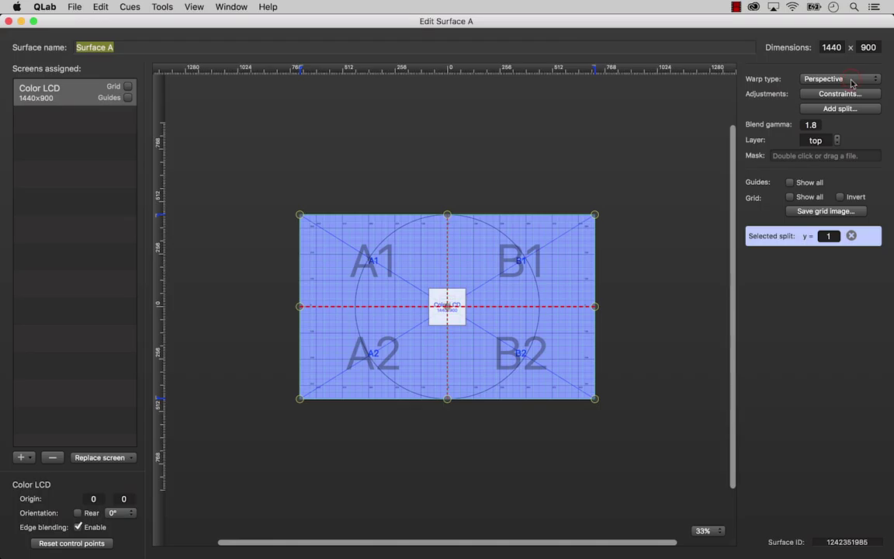
click(447, 237)
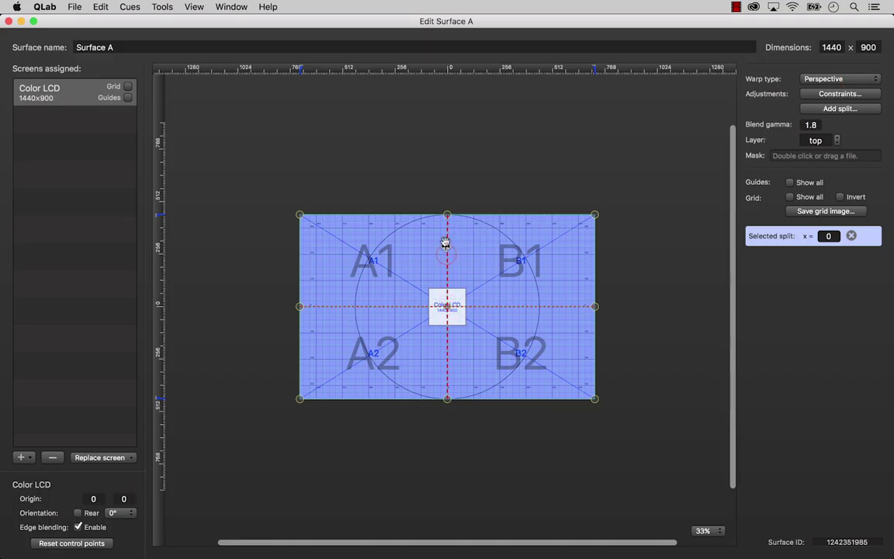
- Pull Surface A's top, bottom, left and right middle control points inward toward the centre
drag(447, 219, 441, 233)
drag(447, 400, 448, 380)
drag(301, 308, 329, 309)
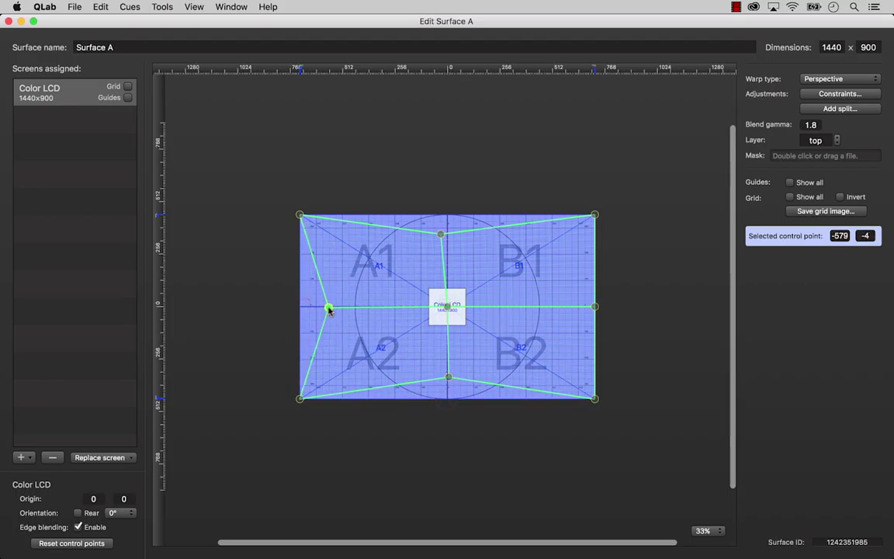
click(595, 307)
drag(595, 308, 554, 309)
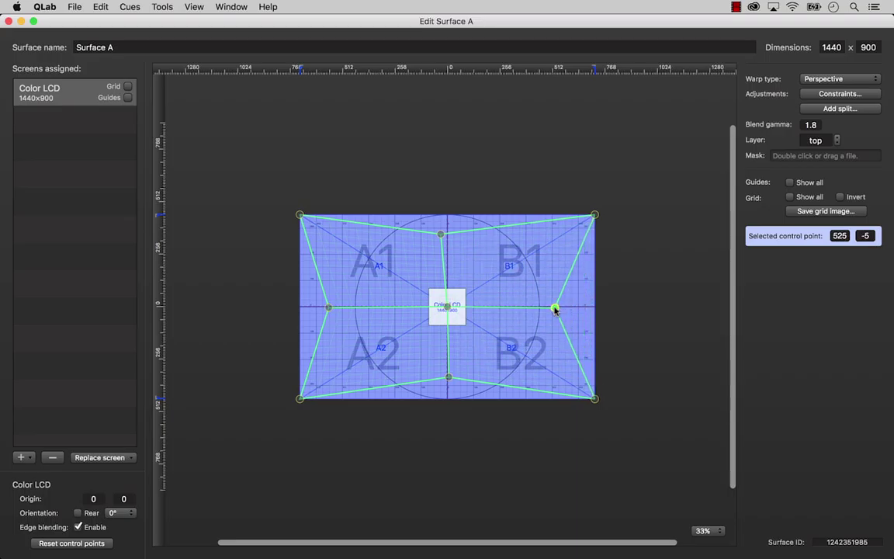
- Delete the vertical x = 0 split, leaving only regions A1 and A2
click(441, 272)
click(440, 234)
click(447, 264)
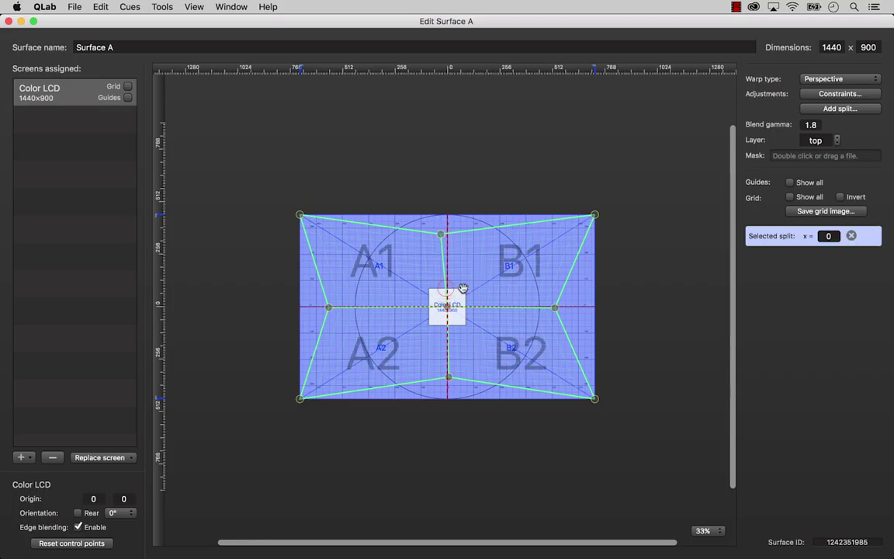
click(851, 237)
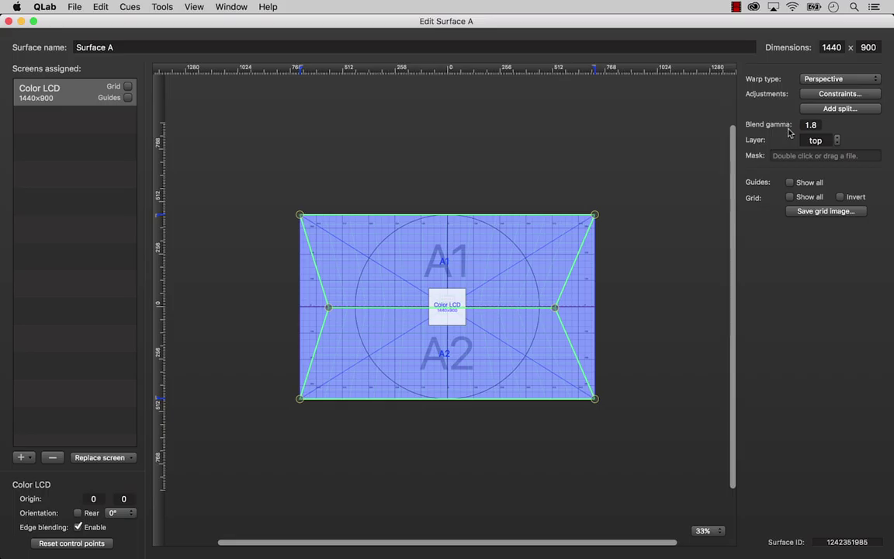
- Step Surface A's layer through bottom and 1 back to top, then start choosing a mask image
click(838, 138)
click(838, 138)
click(838, 143)
click(838, 142)
double_click(859, 158)
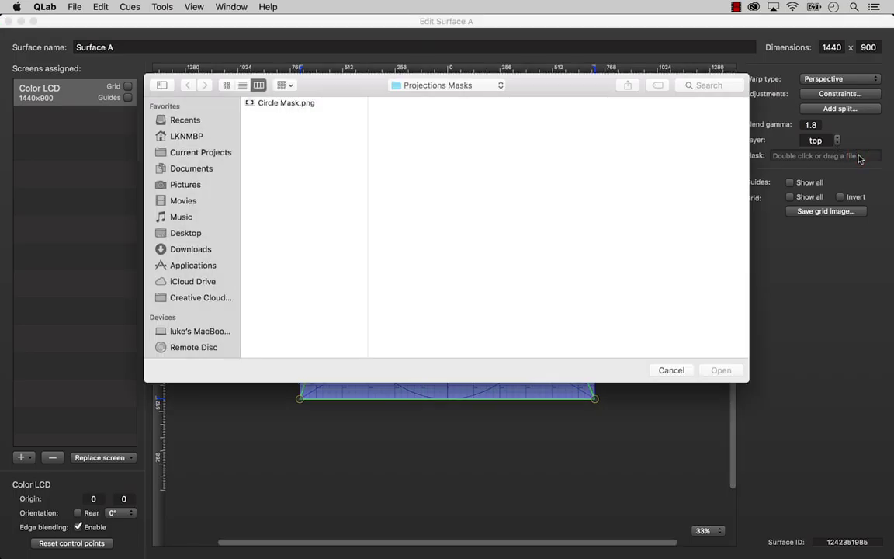
- Load Circle Mask.png from Projections Masks as Surface A's mask and close the surface editor
click(283, 104)
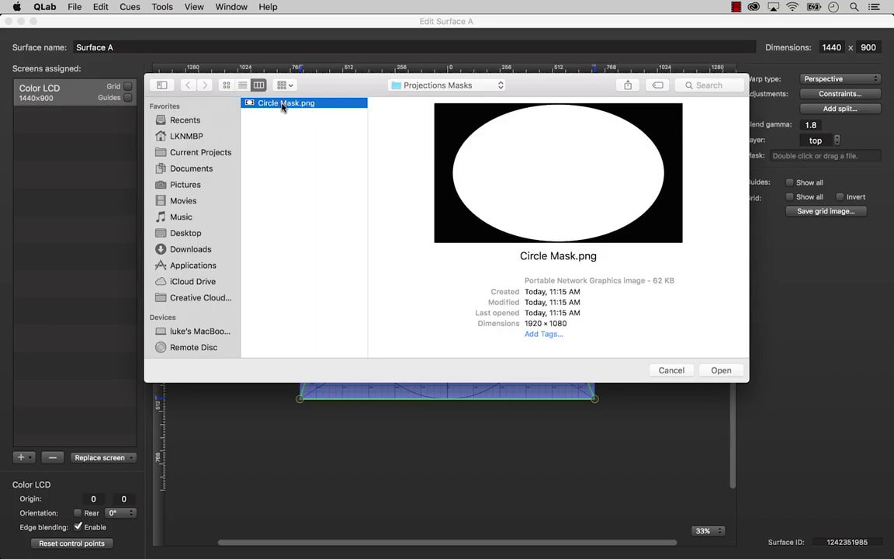
double_click(283, 106)
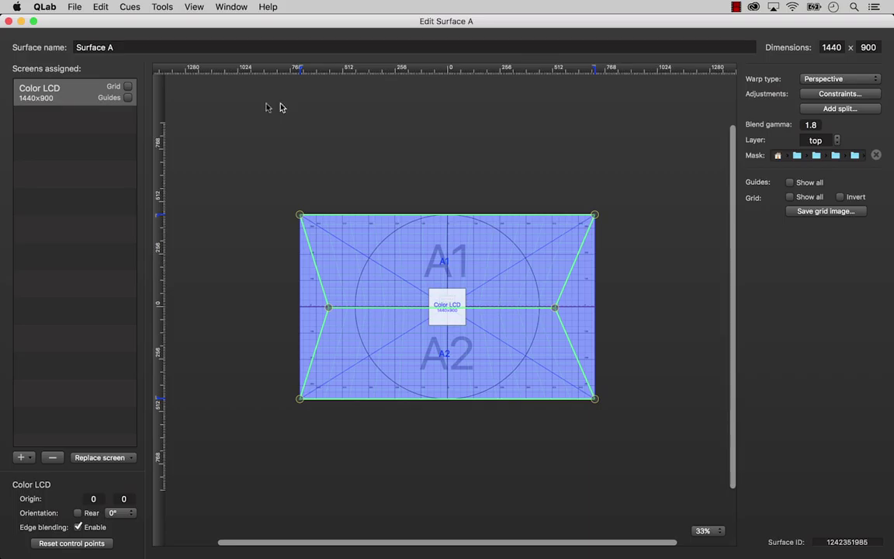
click(9, 21)
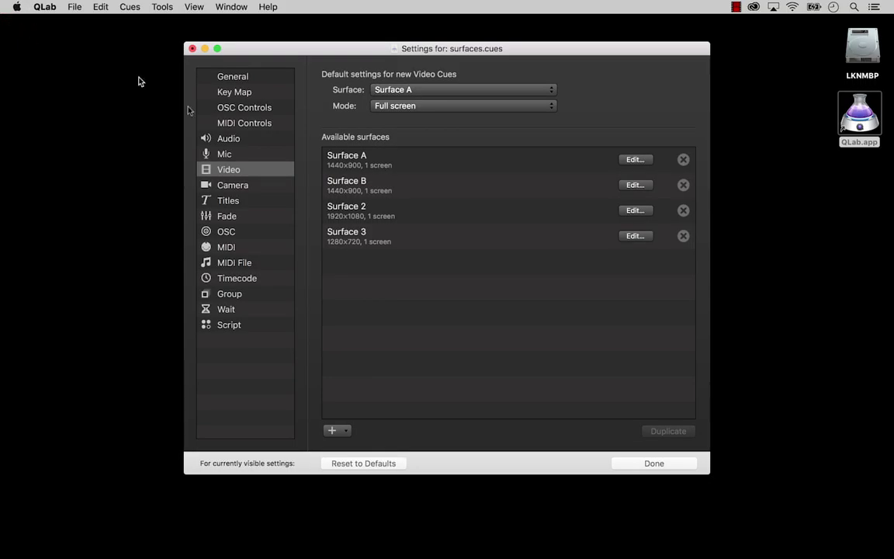
- Close settings, select cue 1, then reopen workspace settings and the Surface A editor
click(650, 463)
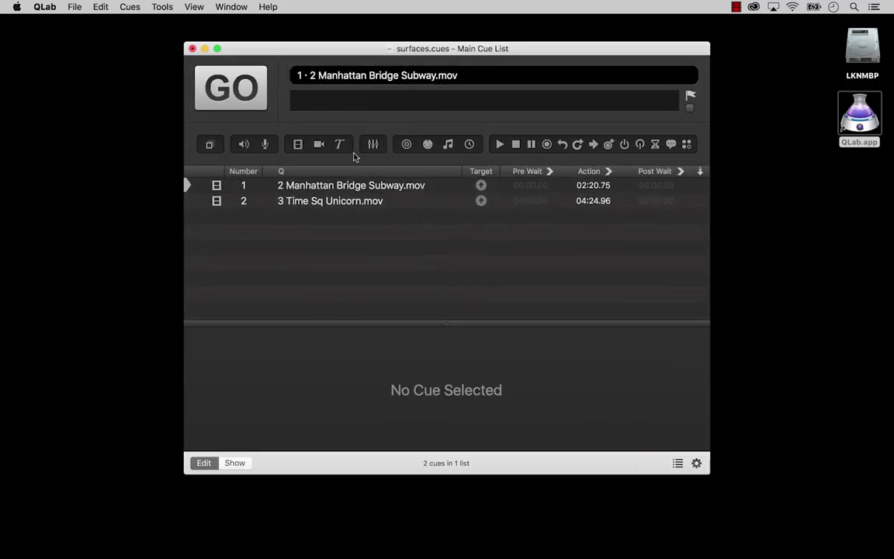
click(364, 189)
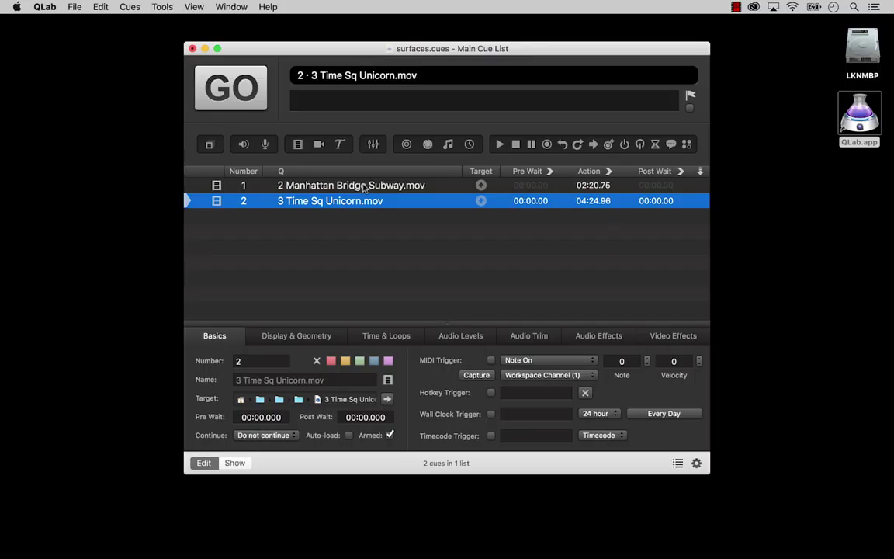
click(696, 463)
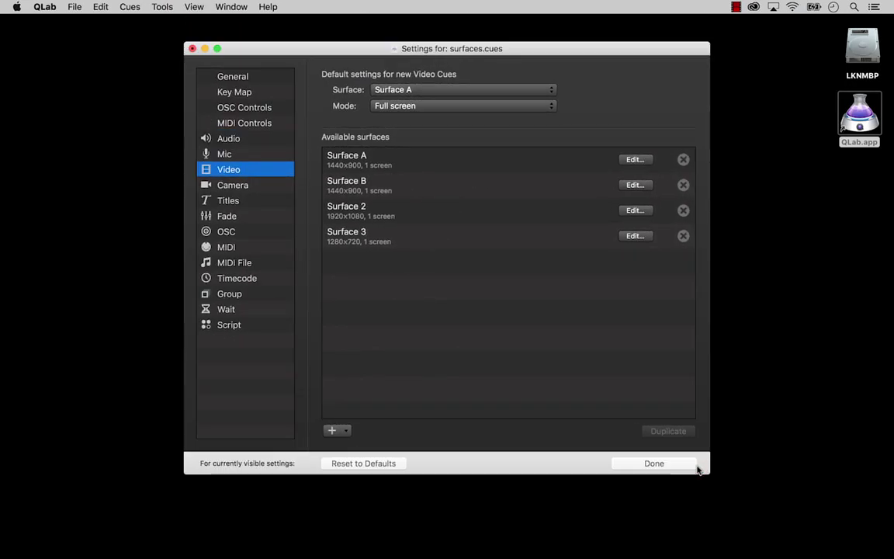
click(634, 159)
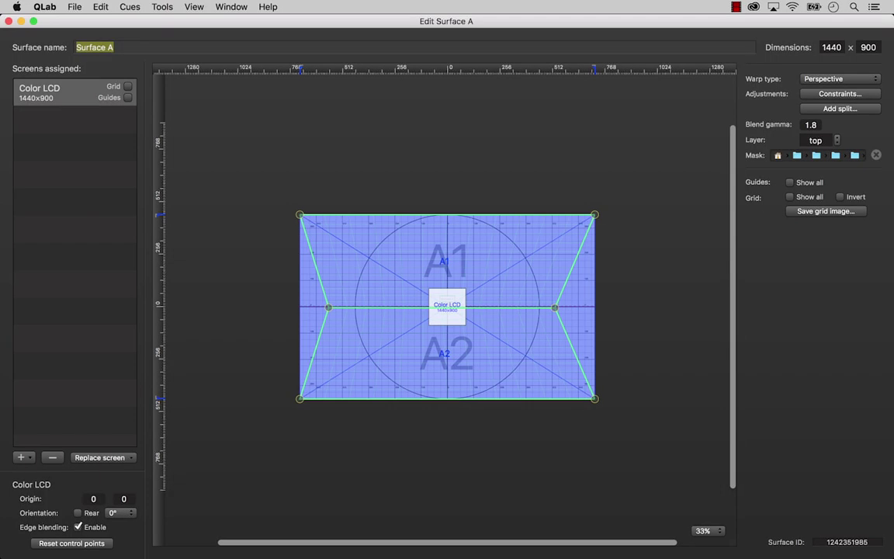
- Preview the circle-masked warped grid full-screen, then exit the preview with Escape
click(790, 197)
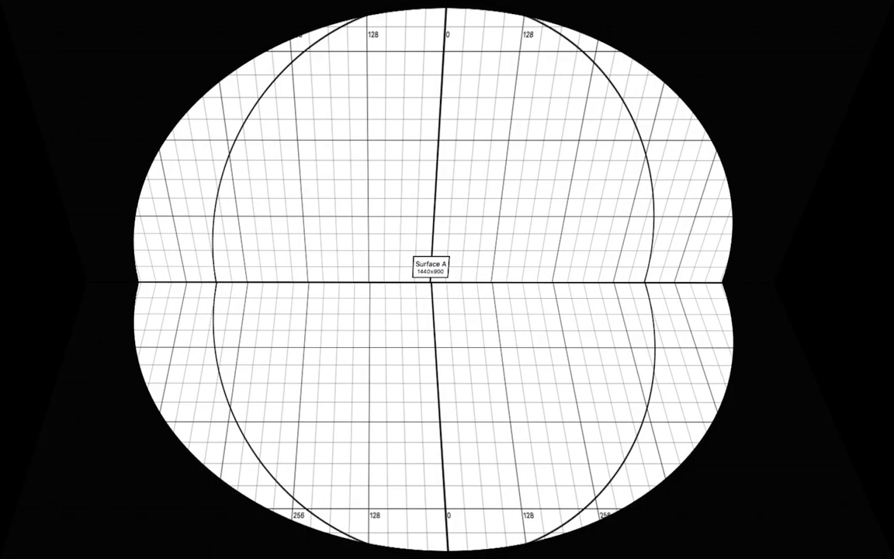
key(Escape)
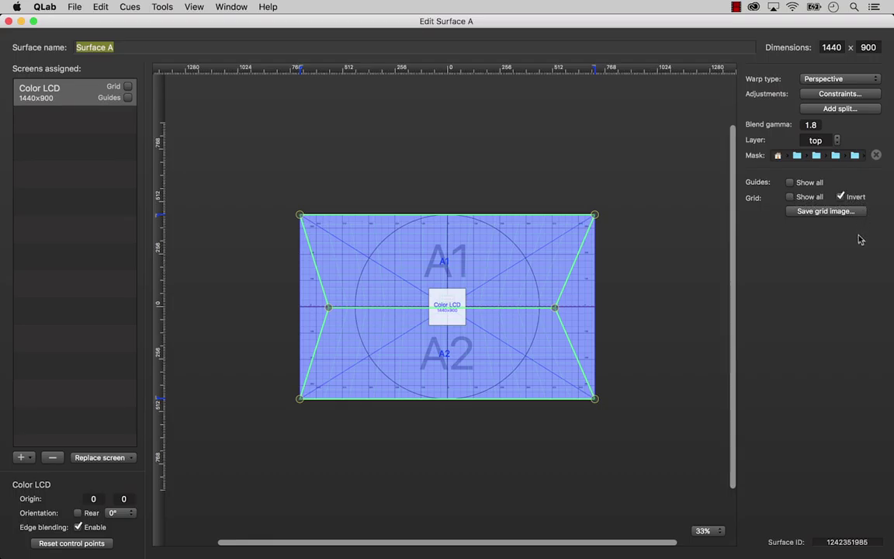
- Save the grid image as Surface A.png in Projections Masks, then select the surface ID number
click(851, 211)
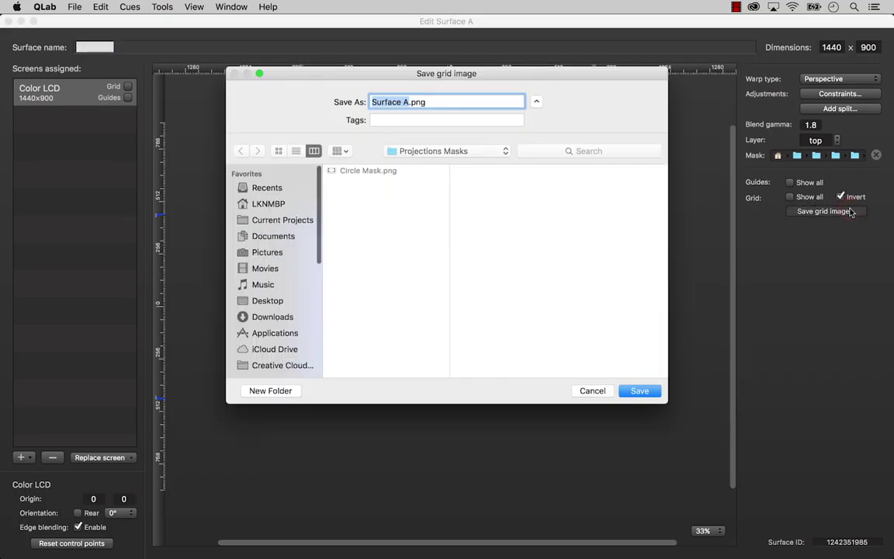
click(642, 391)
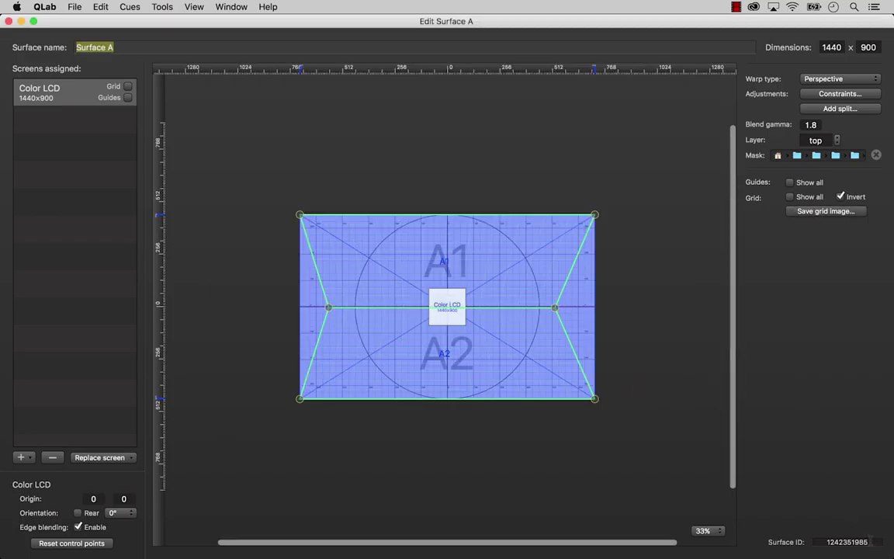
double_click(844, 542)
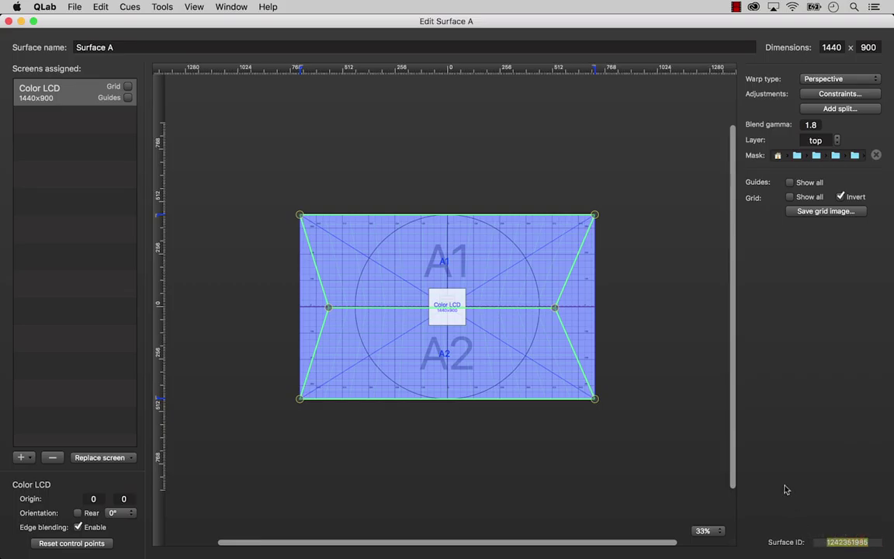